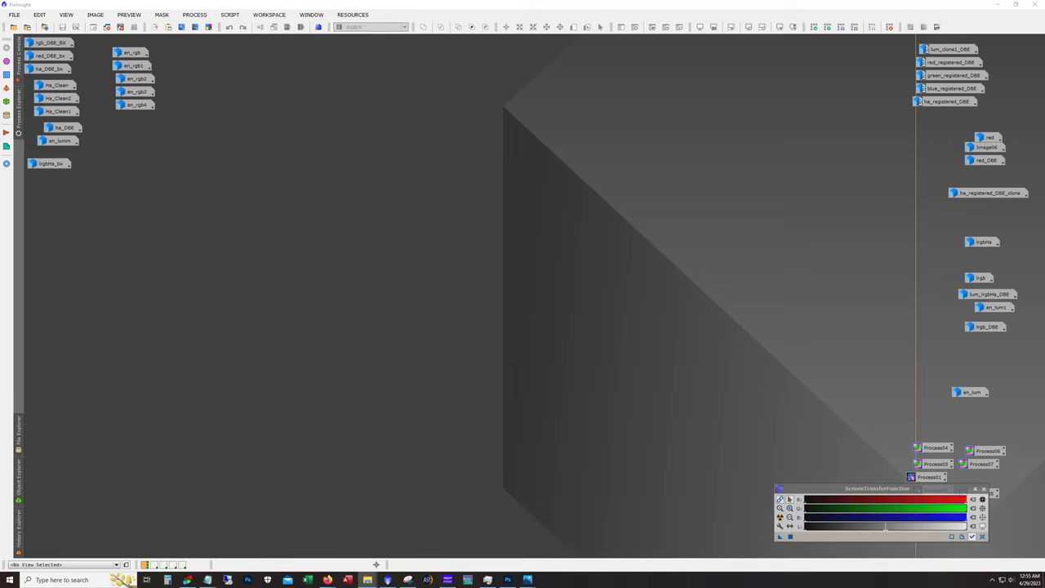
Bring up the YouTube channel page and the galaxy image in the browser
mouse_move(39, 120)
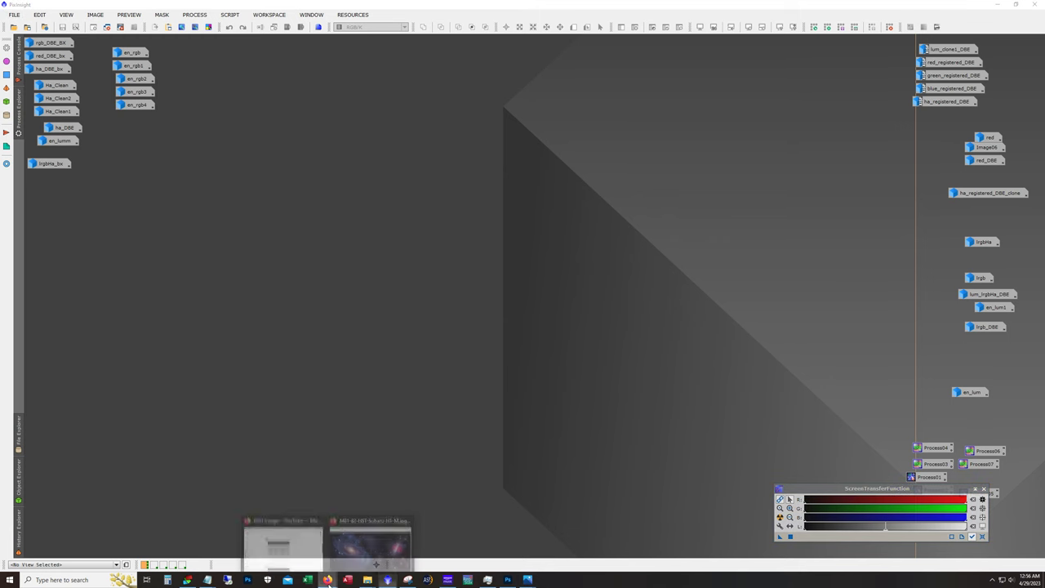
left_click(285, 545)
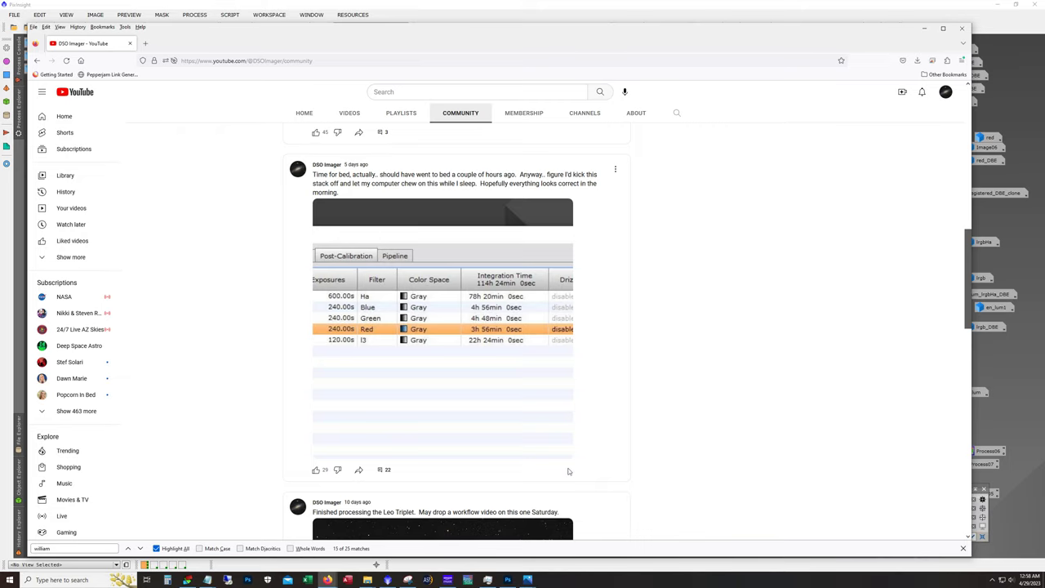
left_click(924, 28)
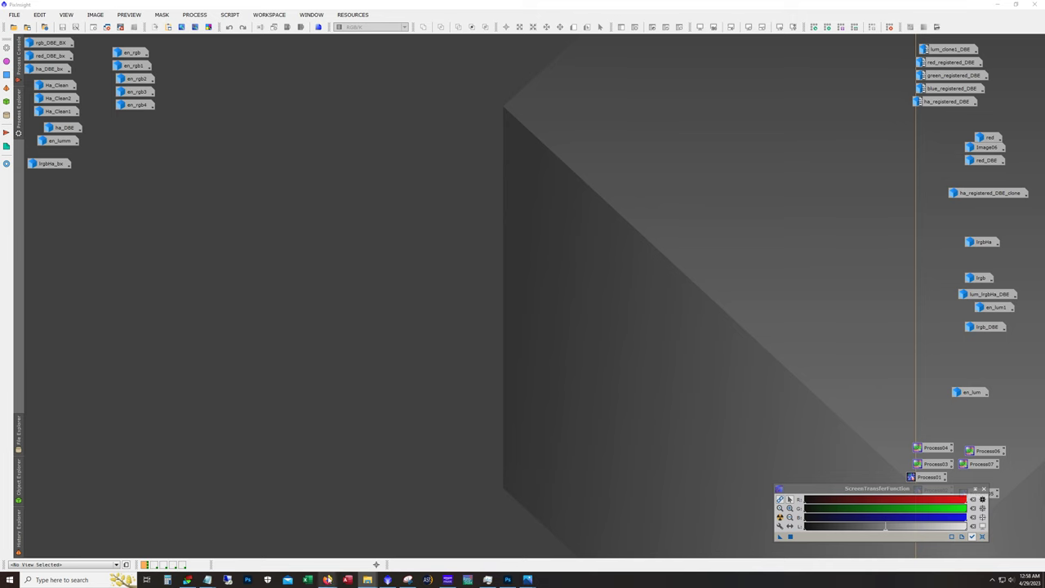
left_click(377, 545)
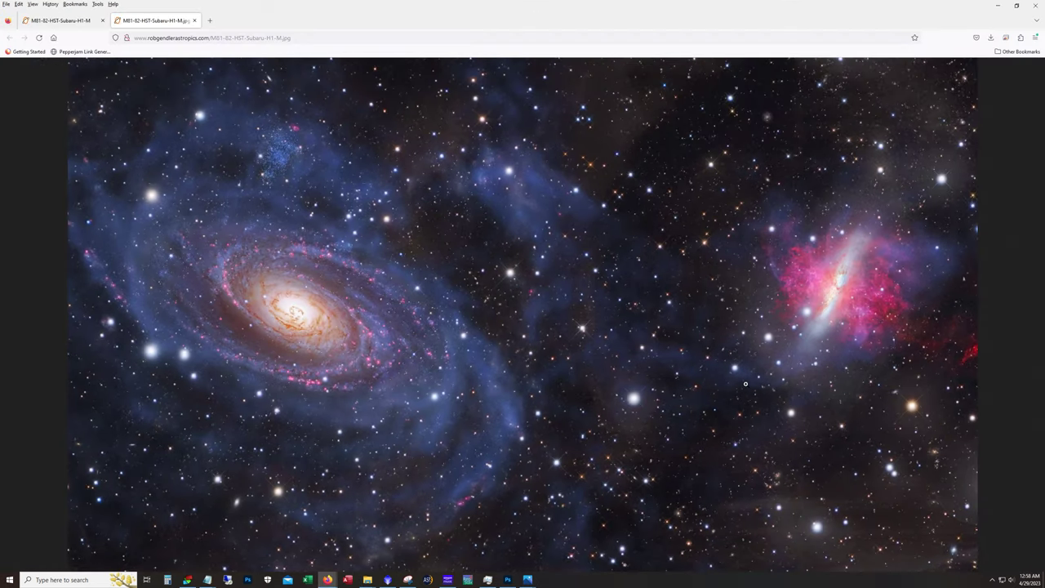
Highlight the image caption lines about the data sources and the hydrogen data credit
left_click(61, 21)
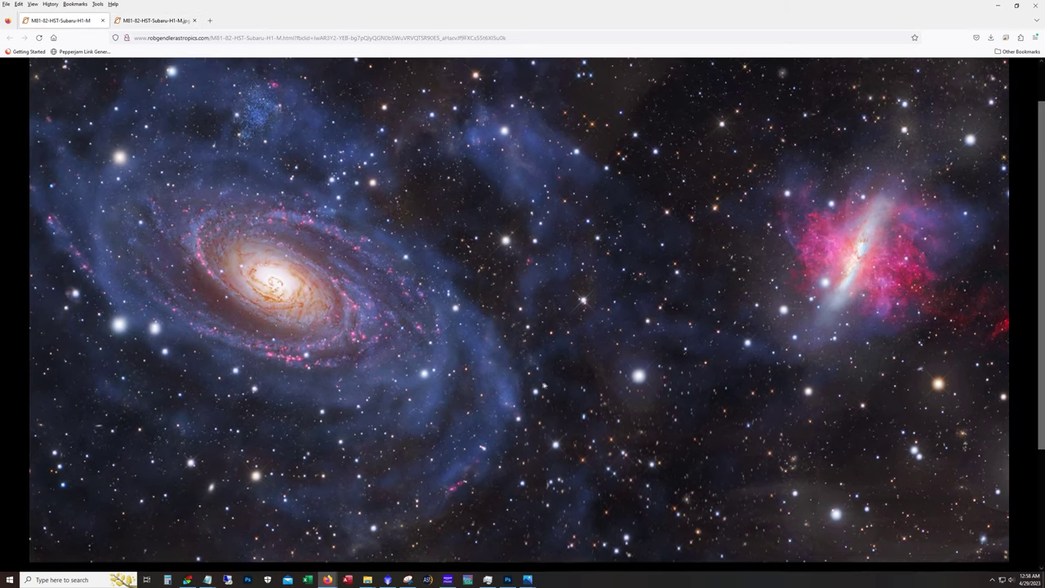
scroll(416, 469, "down", 2)
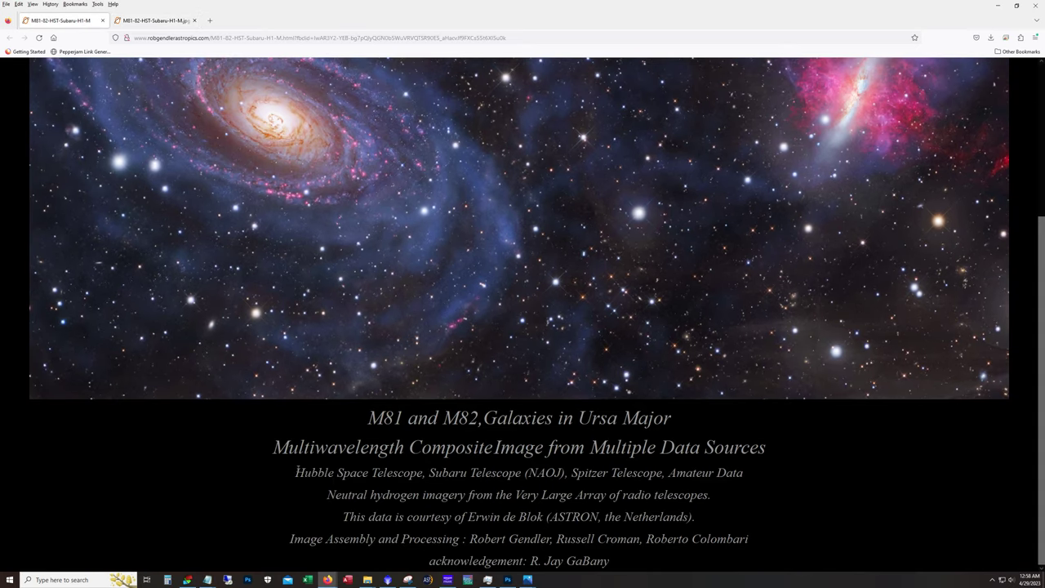
left_click_drag(296, 472, 710, 501)
left_click(545, 496)
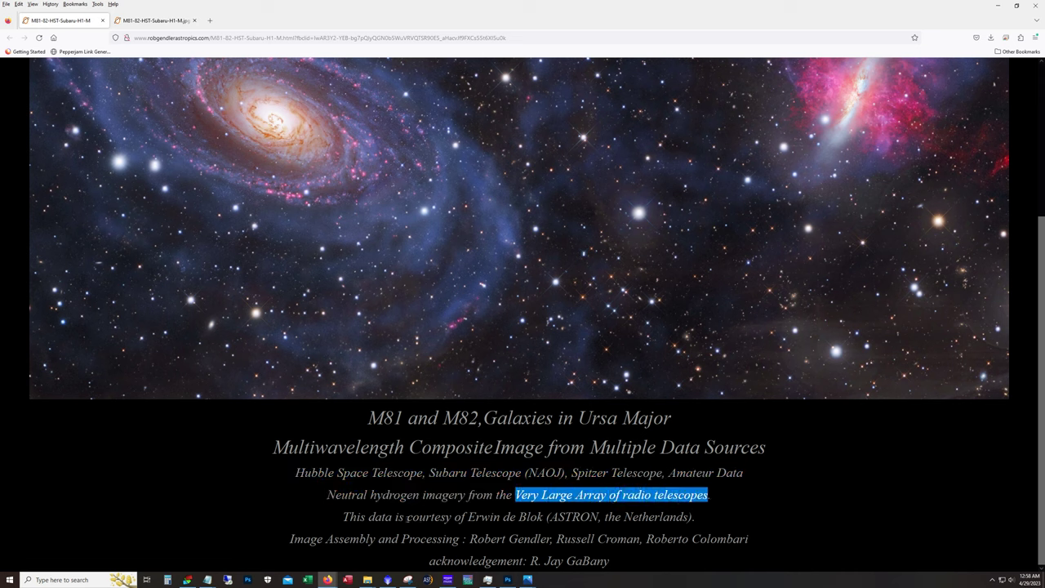
left_click_drag(374, 516, 633, 517)
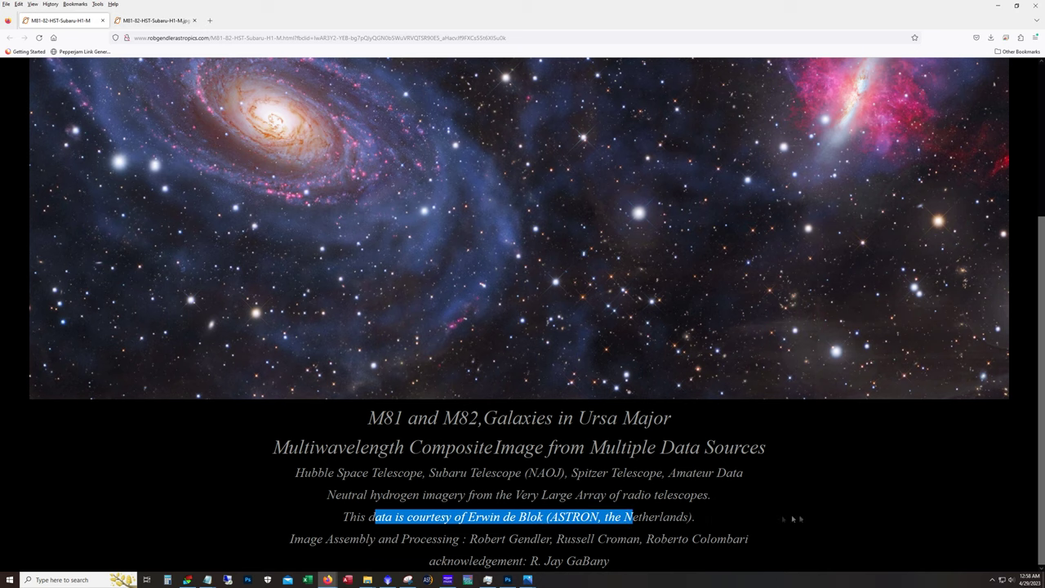
scroll(811, 519, "up", 3)
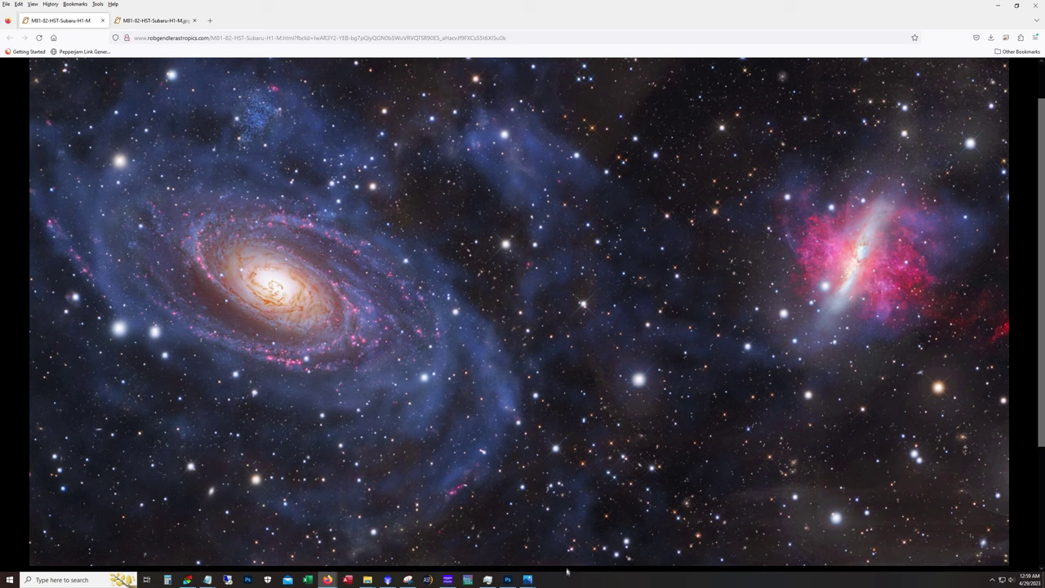
View the full-size M81 and M82 JPG, then open lum_clone1_DBE in PixInsight
key("ctrl+Tab")
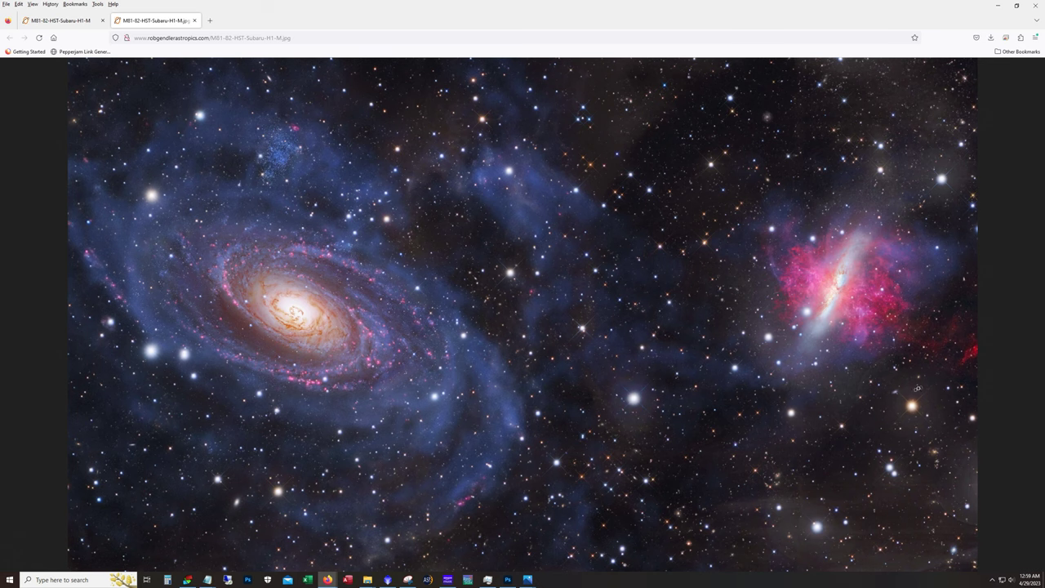
scroll(939, 385, "up", 1, "ctrl")
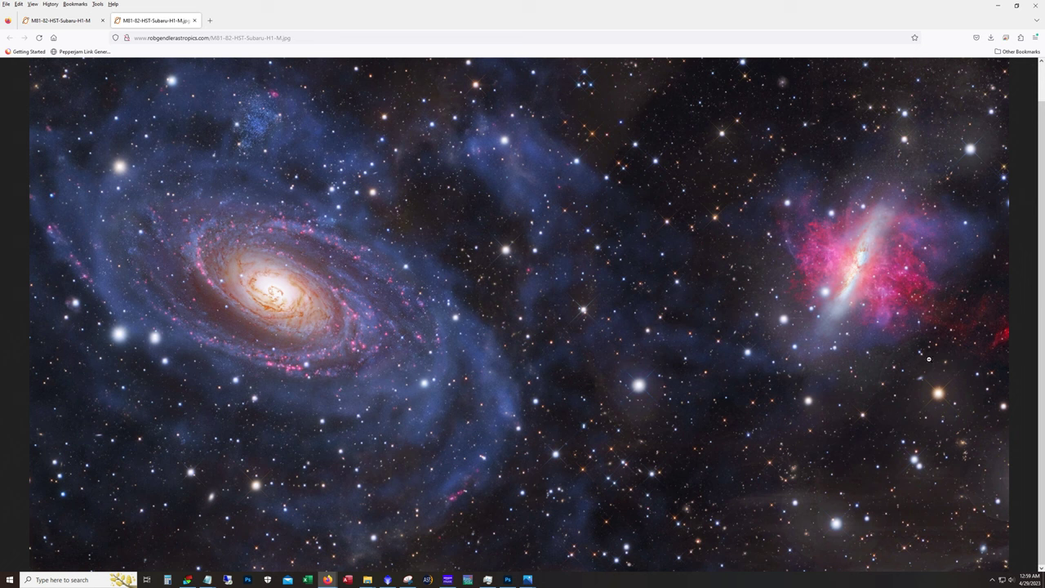
key("alt+Tab")
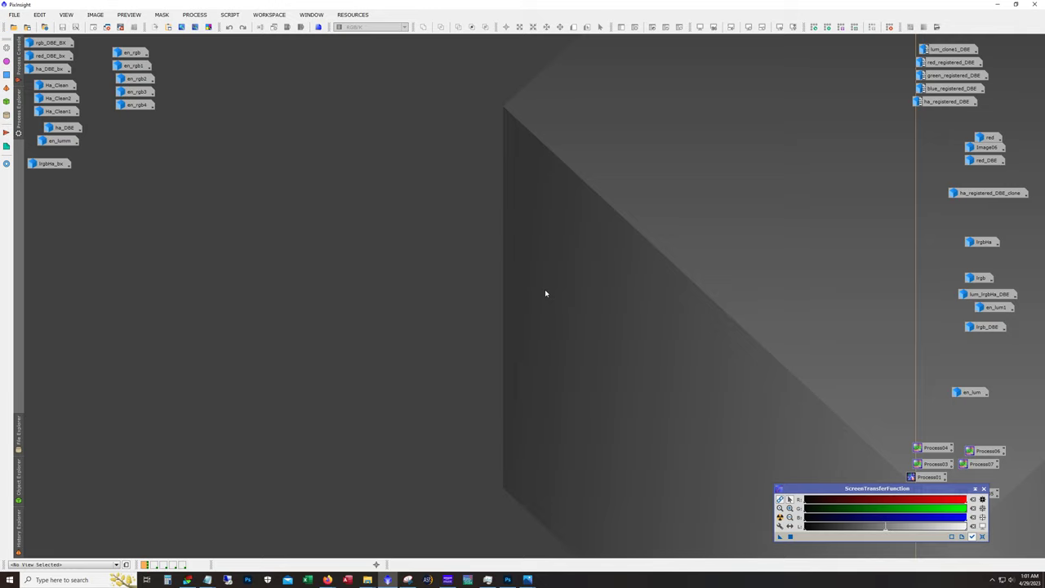
double_click(943, 51)
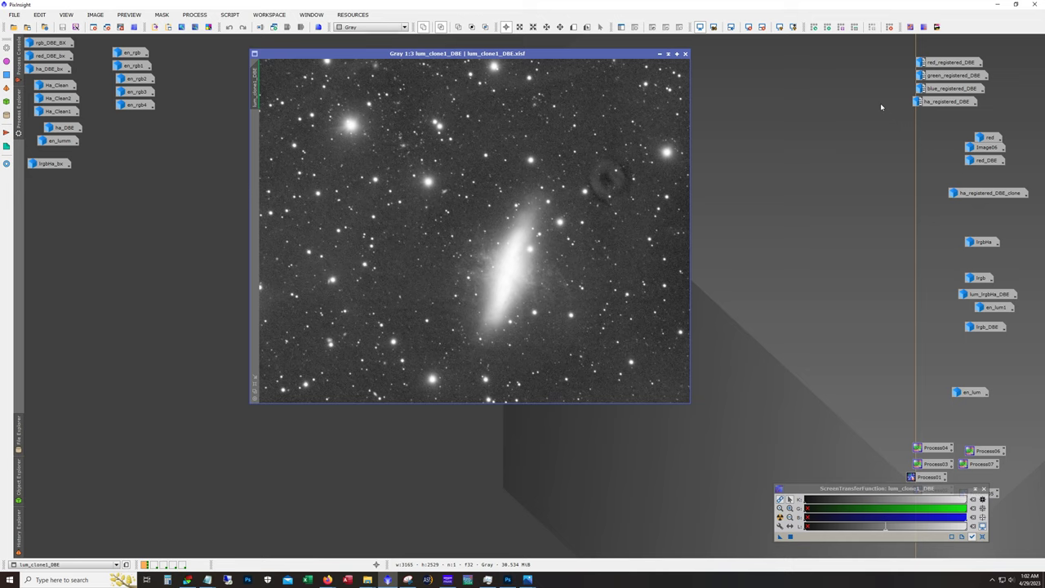
Open red_registered_DBE, green_registered_DBE, blue_registered_DBE, then ha_registered_DBE on top
double_click(927, 62)
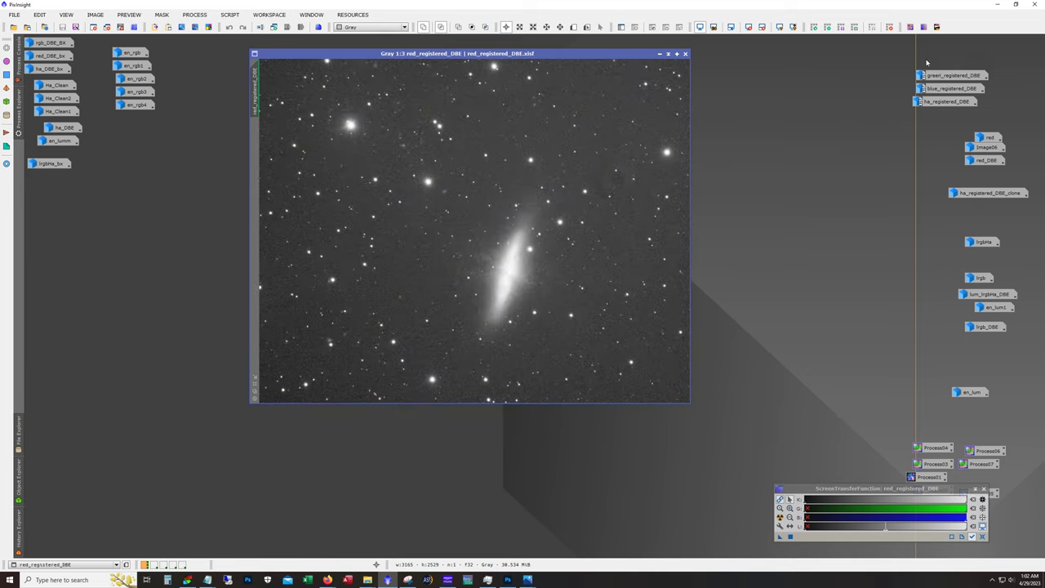
double_click(941, 76)
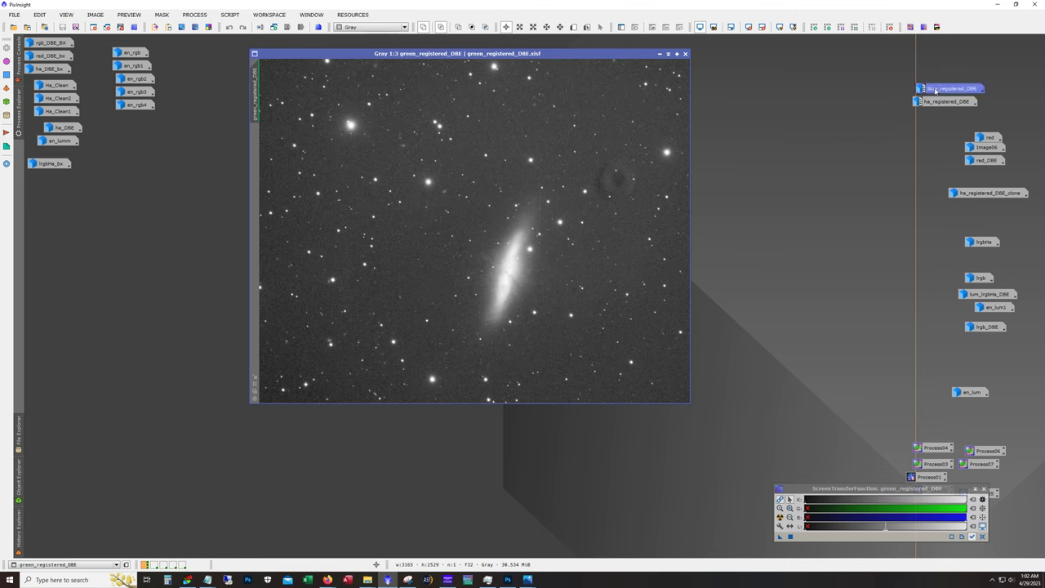
double_click(936, 89)
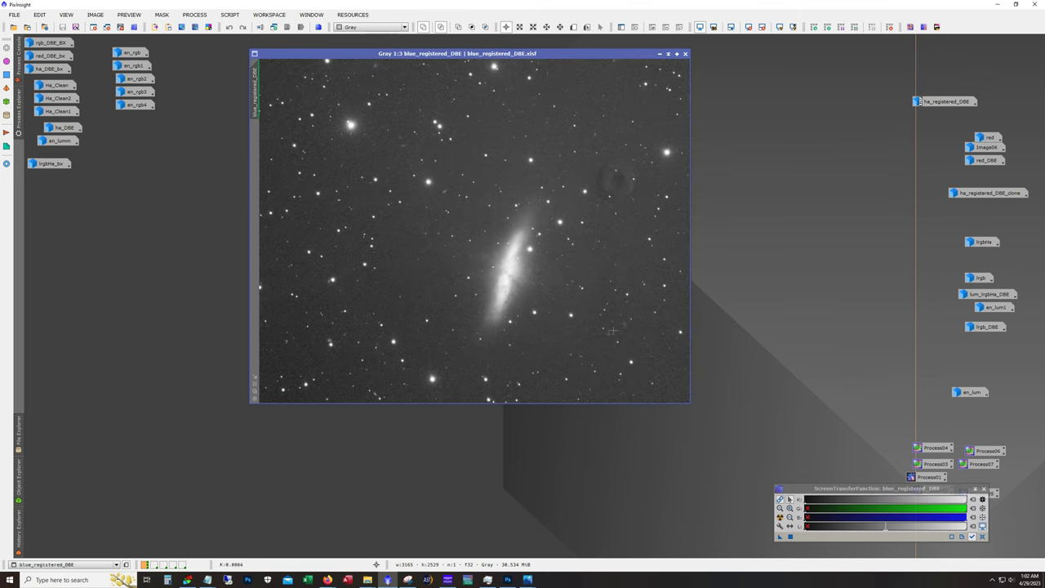
double_click(927, 103)
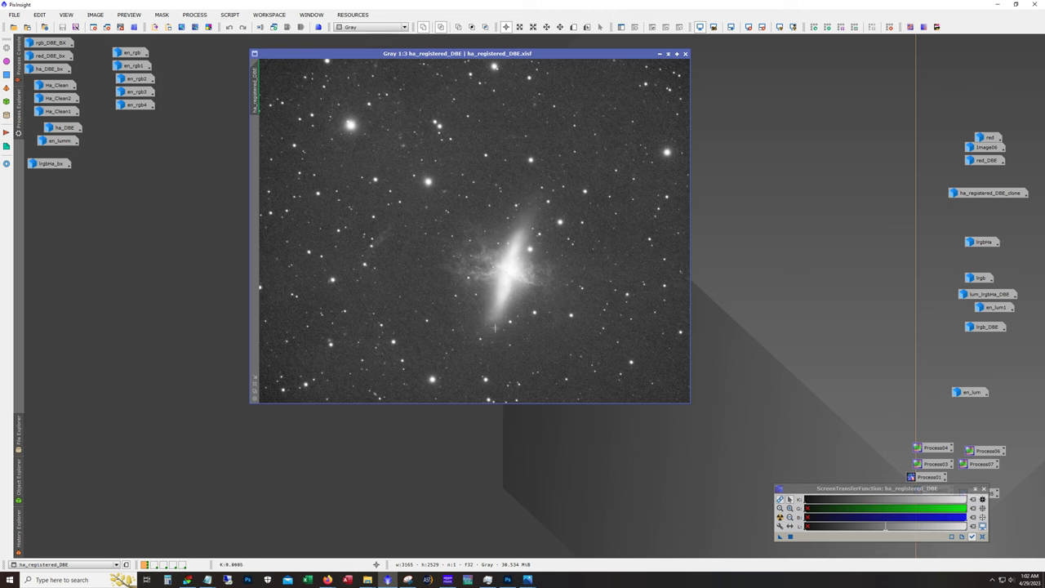
scroll(486, 309, "up", 2)
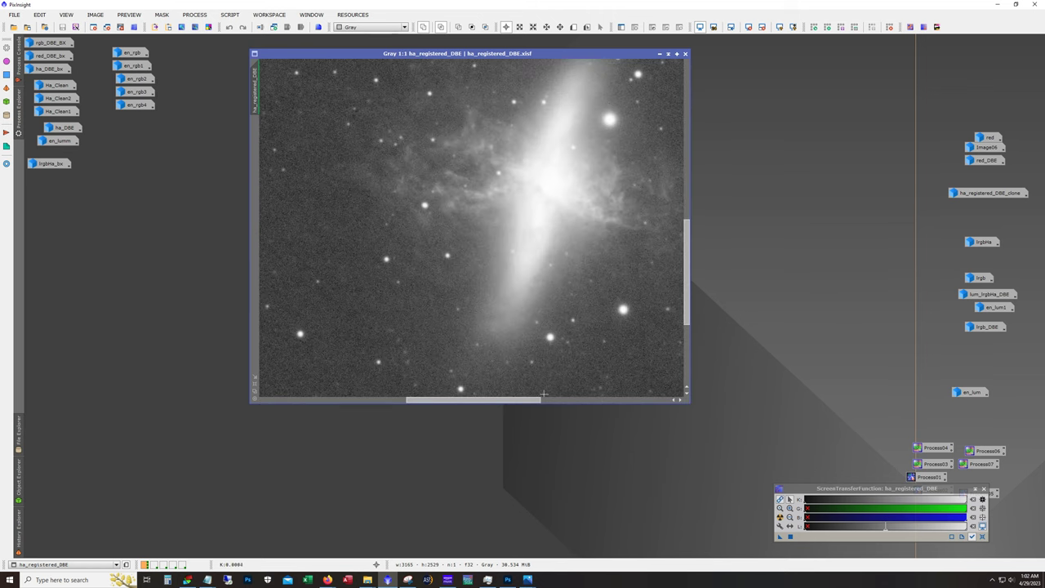
Zoom and pan around ha_registered_DBE to study the faint Ha filaments near the galaxy
left_click_drag(521, 401, 449, 402)
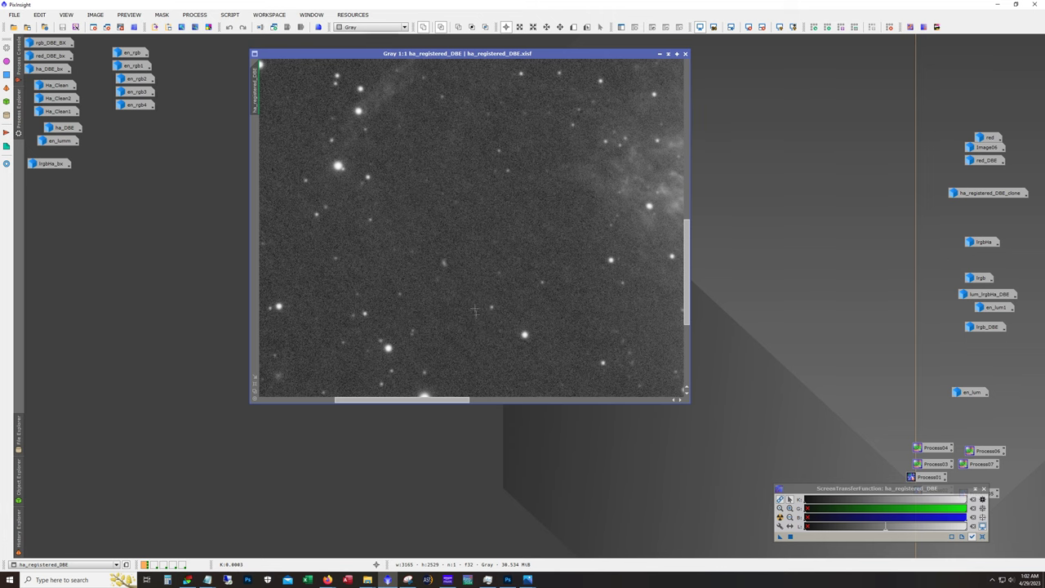
left_click_drag(689, 306, 686, 262)
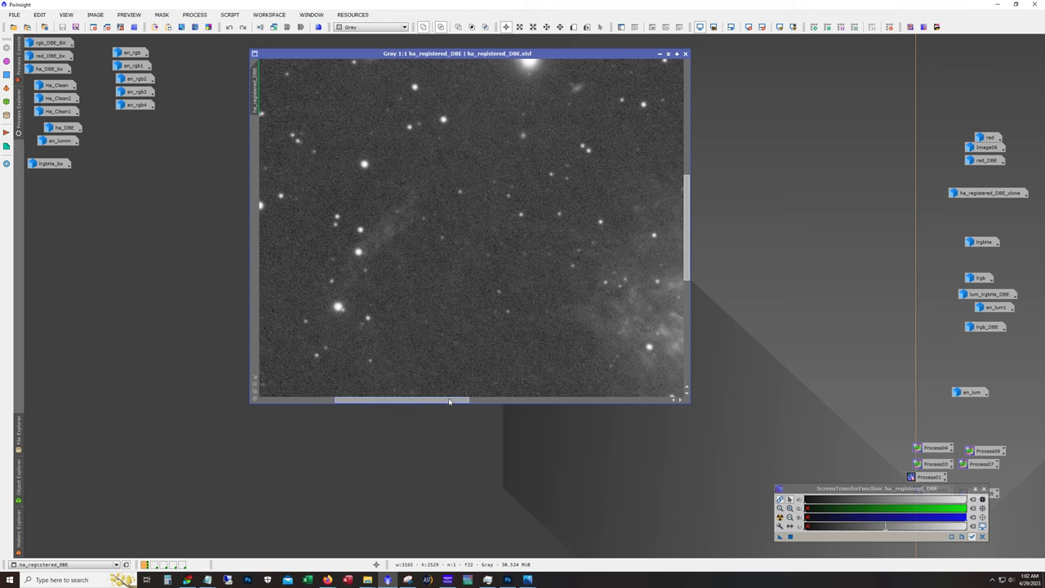
left_click_drag(450, 400, 469, 405)
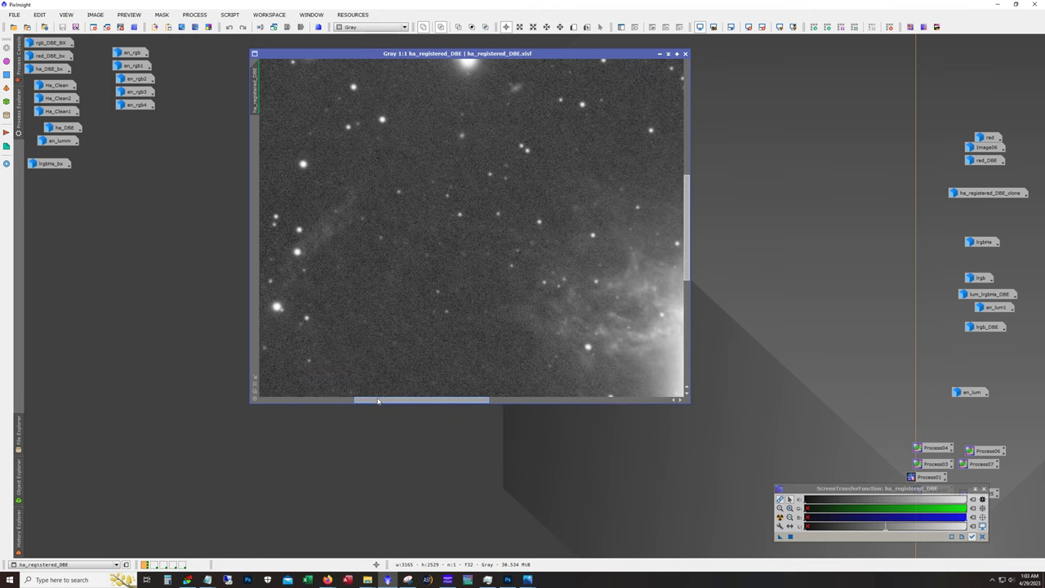
left_click_drag(376, 400, 366, 400)
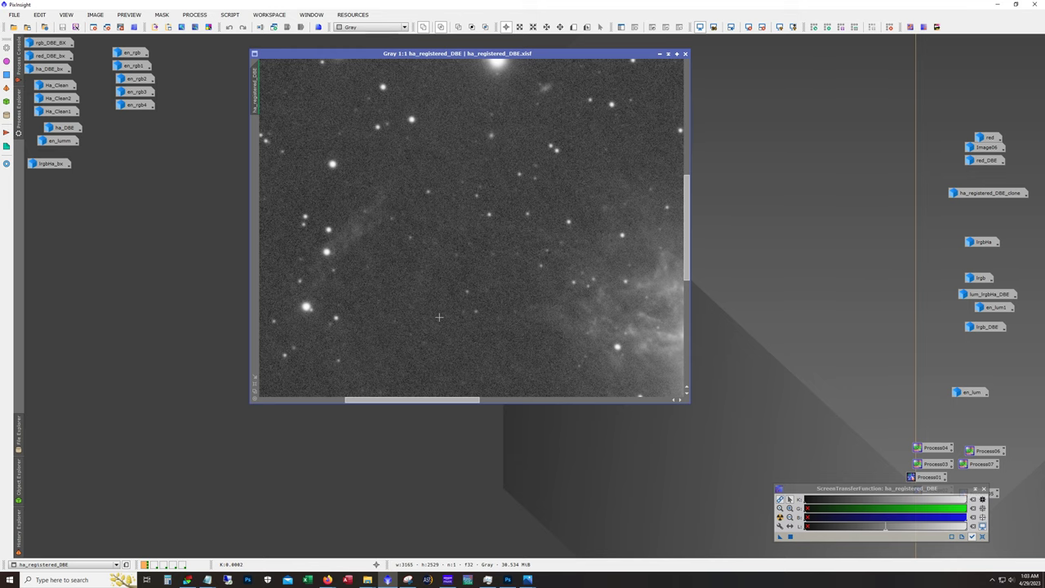
scroll(439, 317, "down", 1)
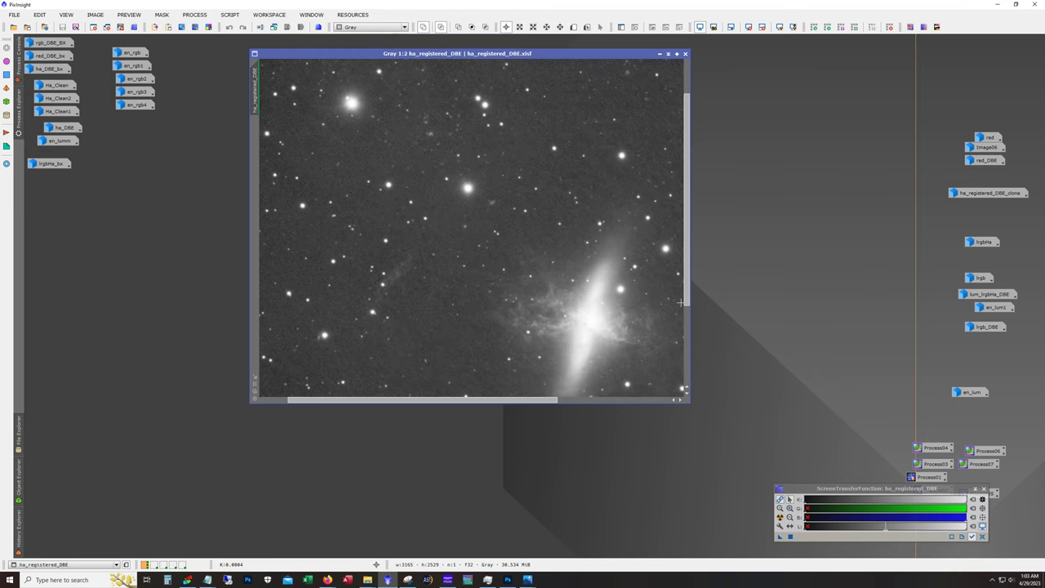
scroll(687, 304, "down", 3)
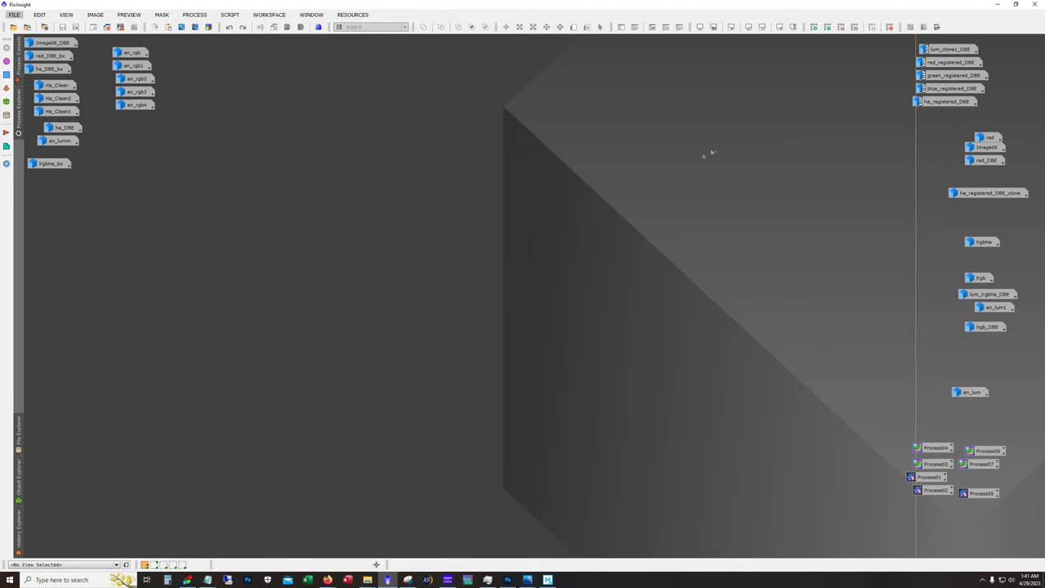
Open the lrgbHa image from its workspace icon
left_click_drag(980, 133, 912, 47)
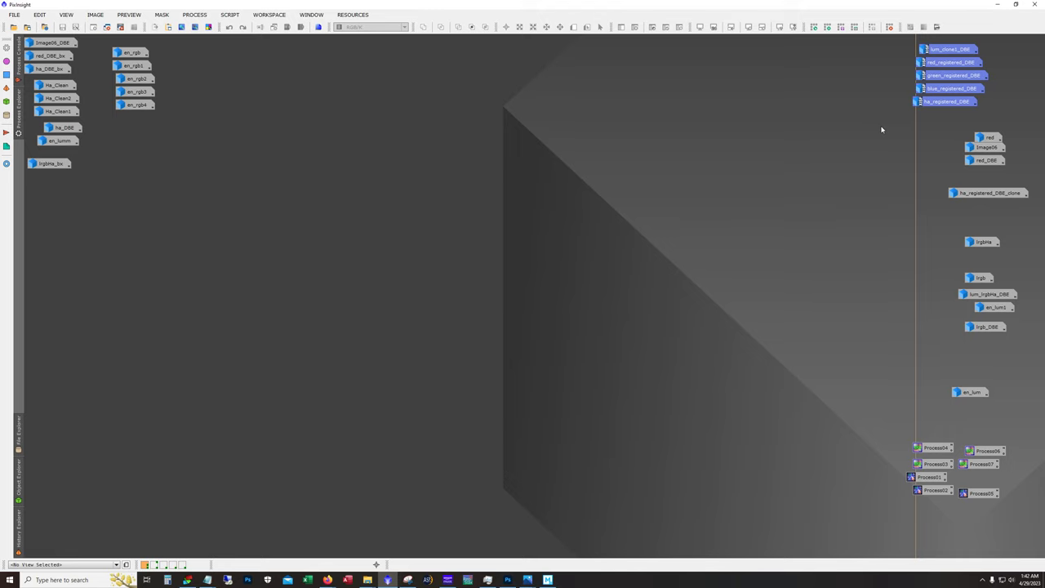
double_click(982, 242)
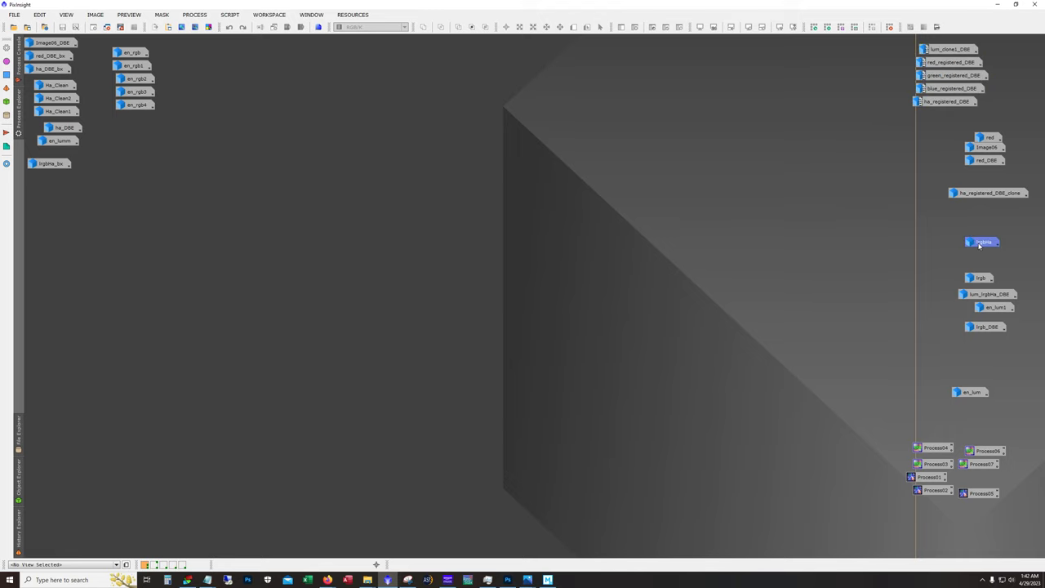
scroll(637, 288, "down", 1)
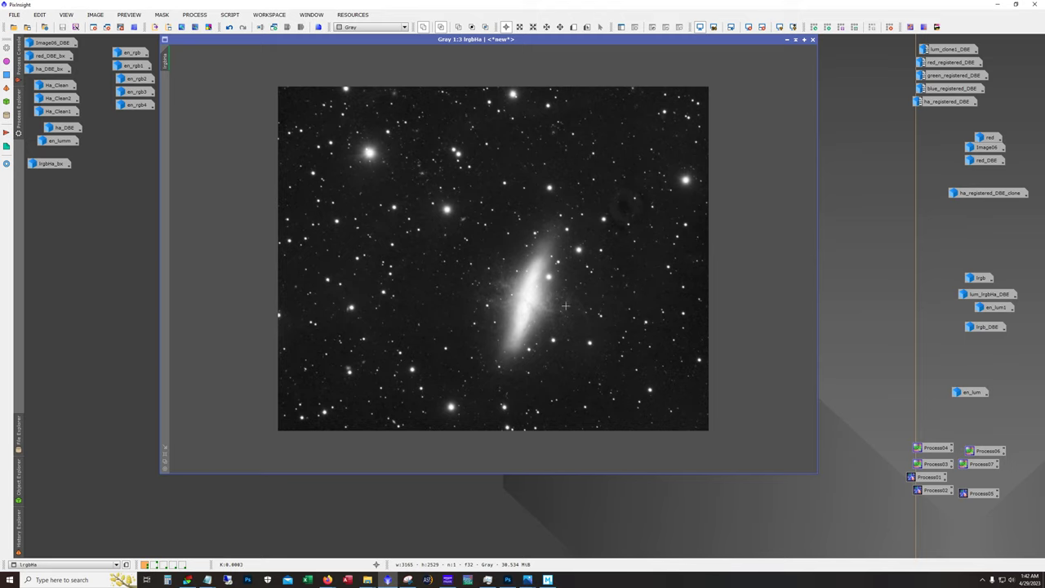
Apply a ScreenTransferFunction Auto Stretch to lrgbHa
left_click(198, 17)
mouse_move(268, 247)
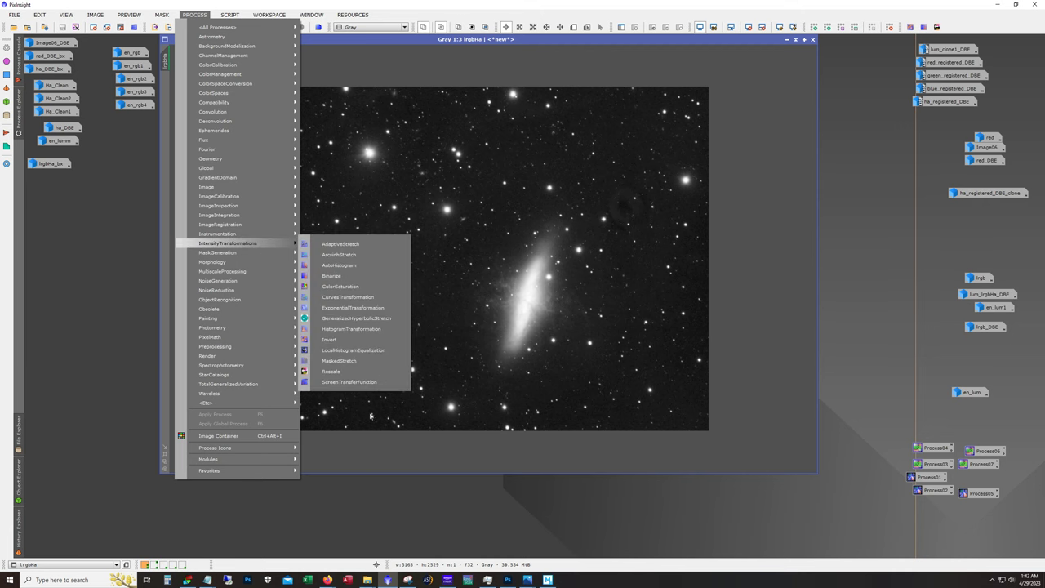
left_click(352, 387)
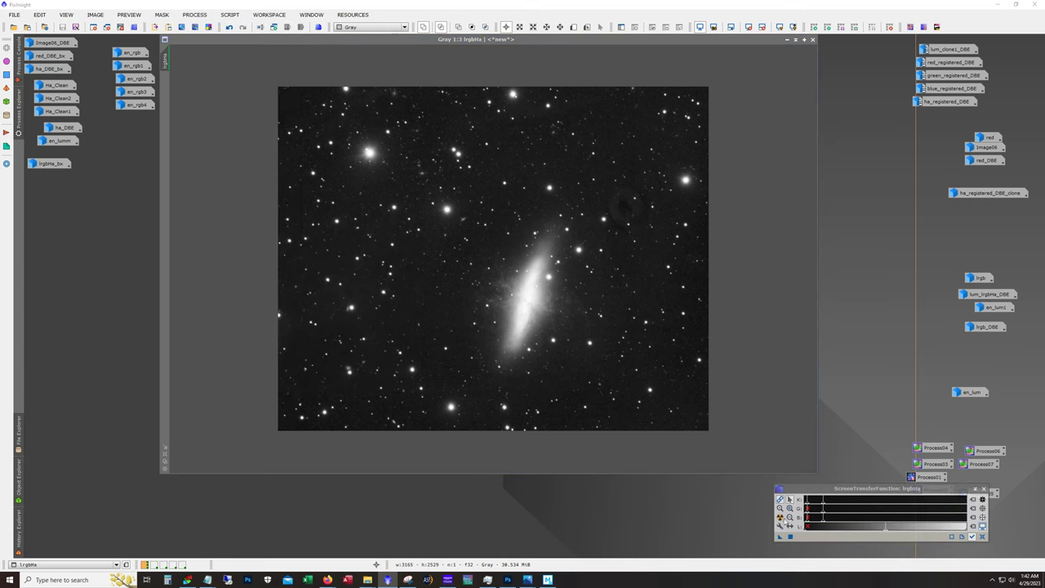
left_click(781, 519)
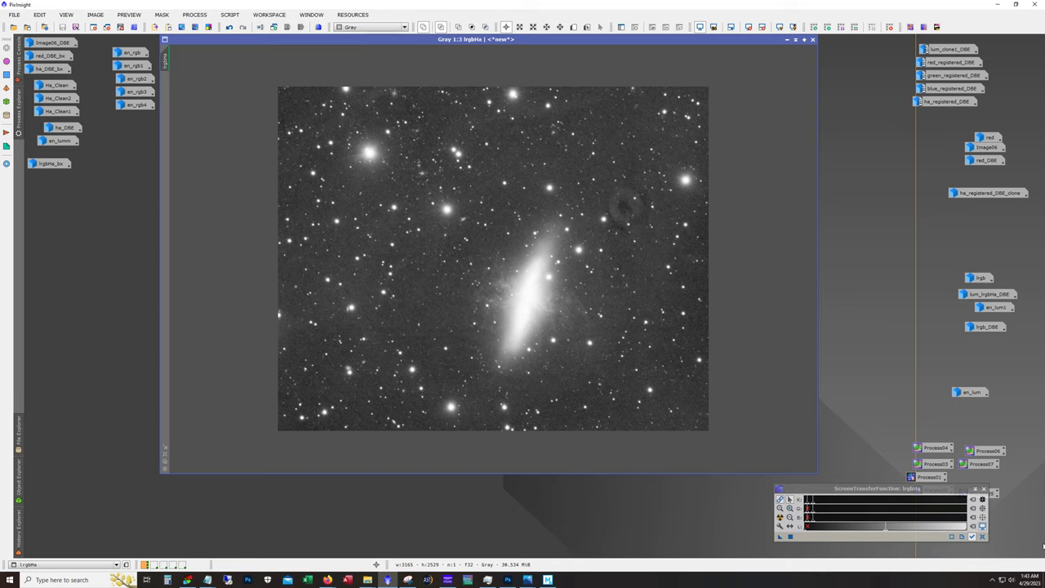
Bring up the YouTube channel page and search it for 'ha'
key("alt")
left_click(327, 582)
left_click(370, 546)
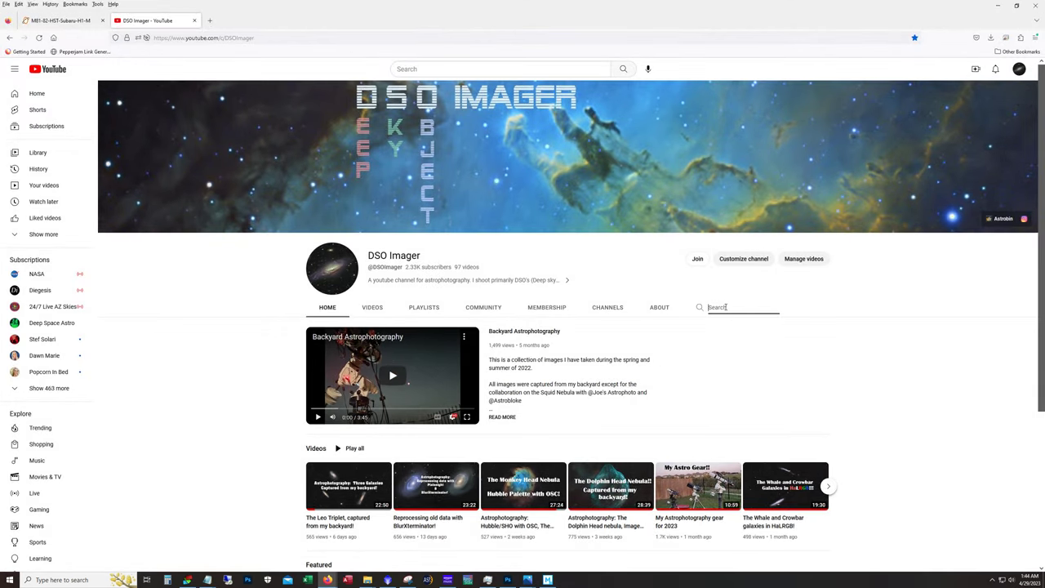
type("ha")
key("Return")
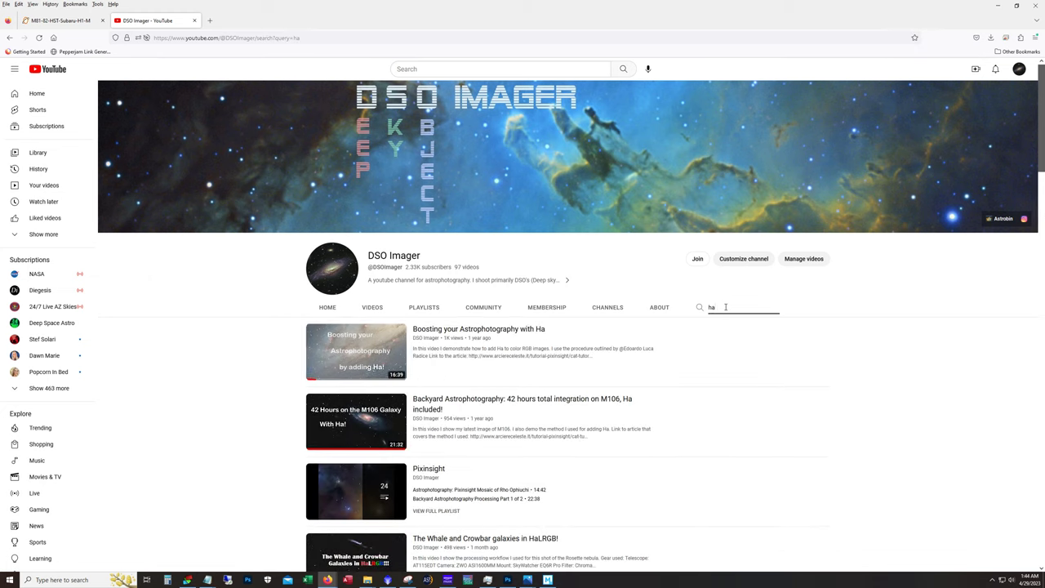
Open the 'Boosting your Astrophotography with Ha' video and expand its full description
left_click(506, 328)
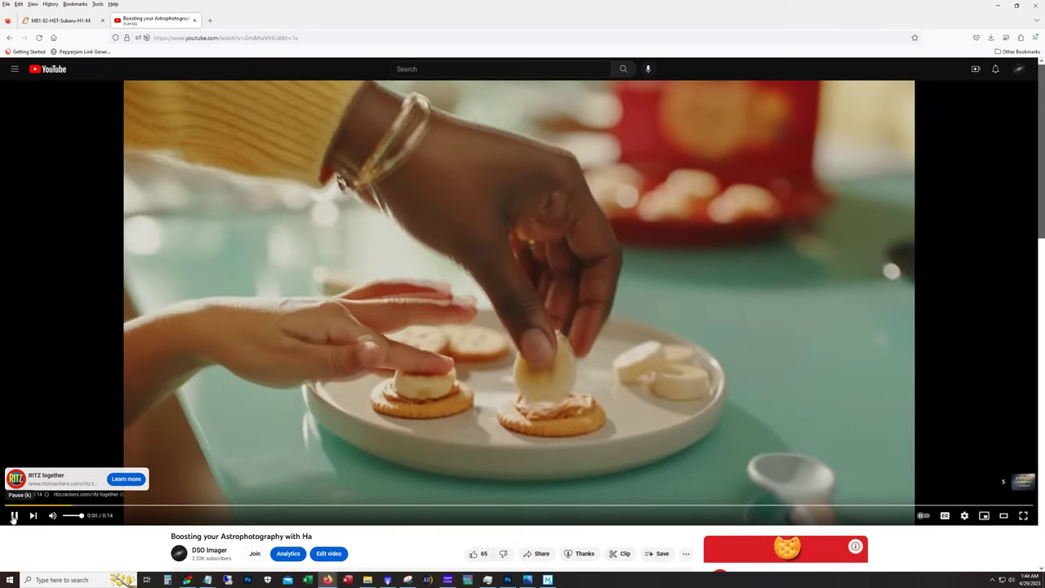
scroll(209, 486, "down", 2)
left_click_drag(171, 453, 325, 455)
scroll(381, 539, "down", 2)
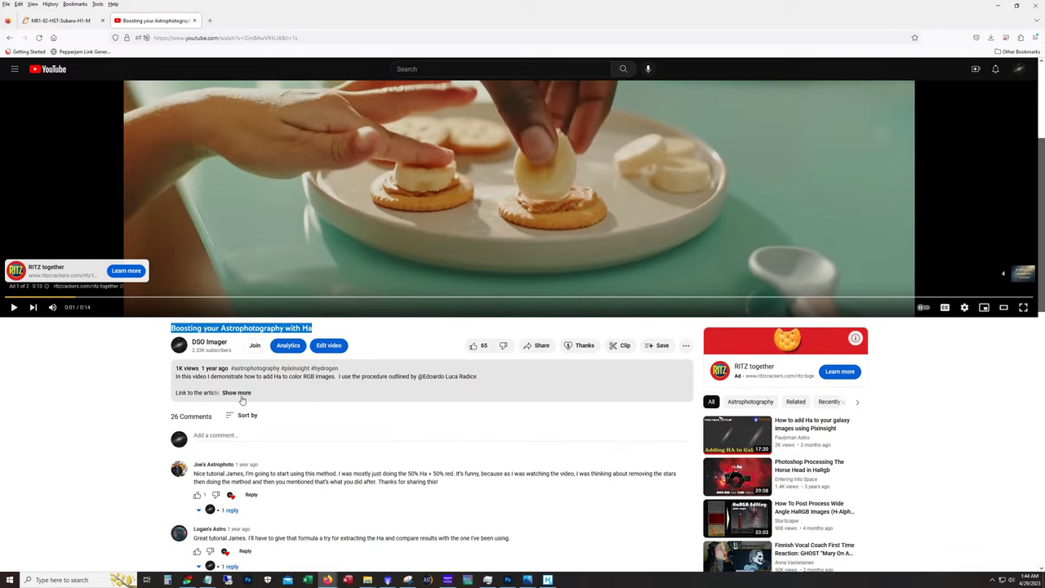
left_click(238, 396)
scroll(400, 415, "down", 1)
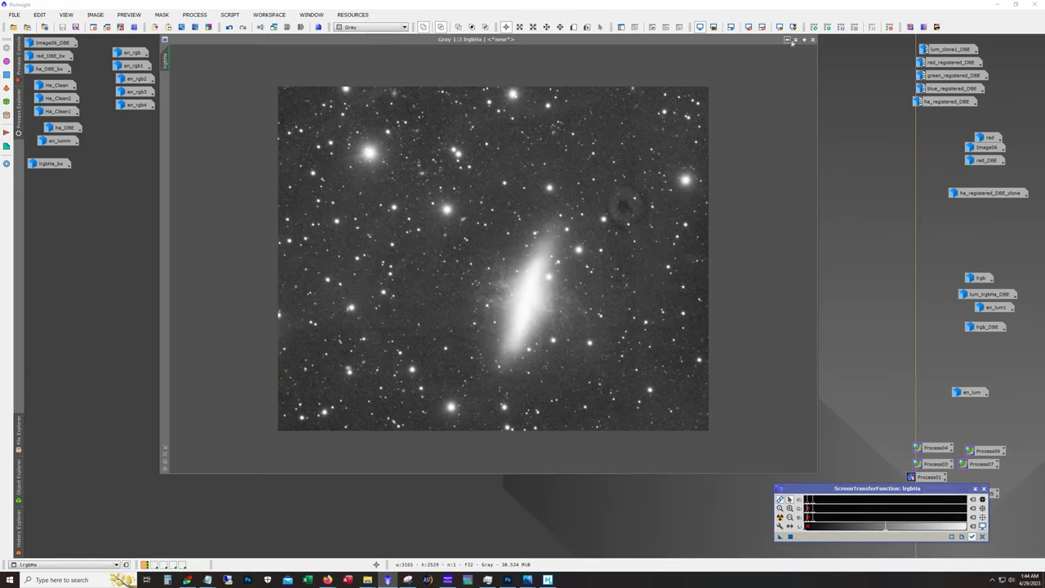
Swap lrgbHa for rgb_DBE_BX (Image06_DBE plus Redo) and auto-stretch it
left_click(787, 39)
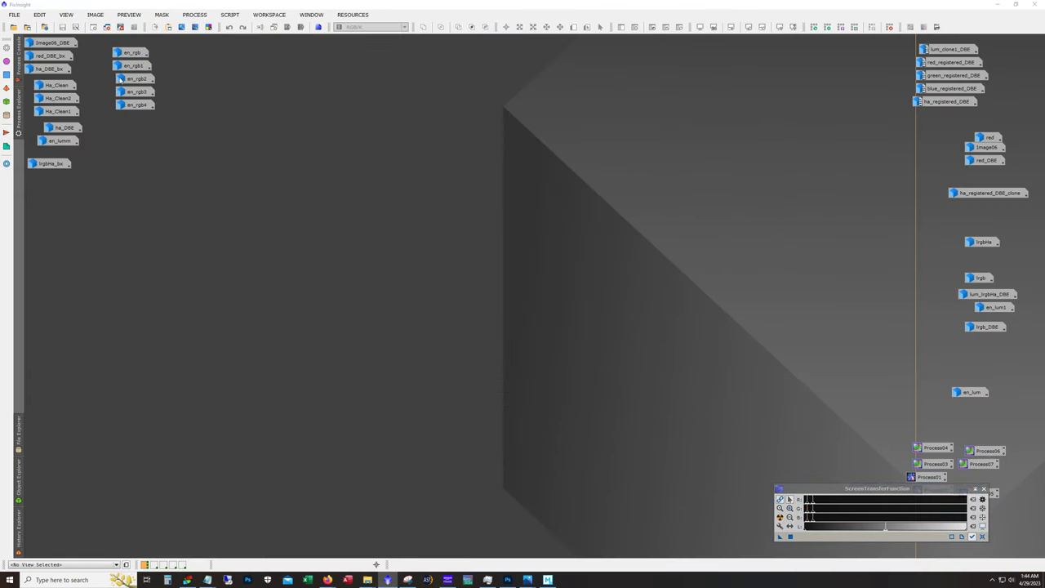
left_click(62, 44)
double_click(62, 43)
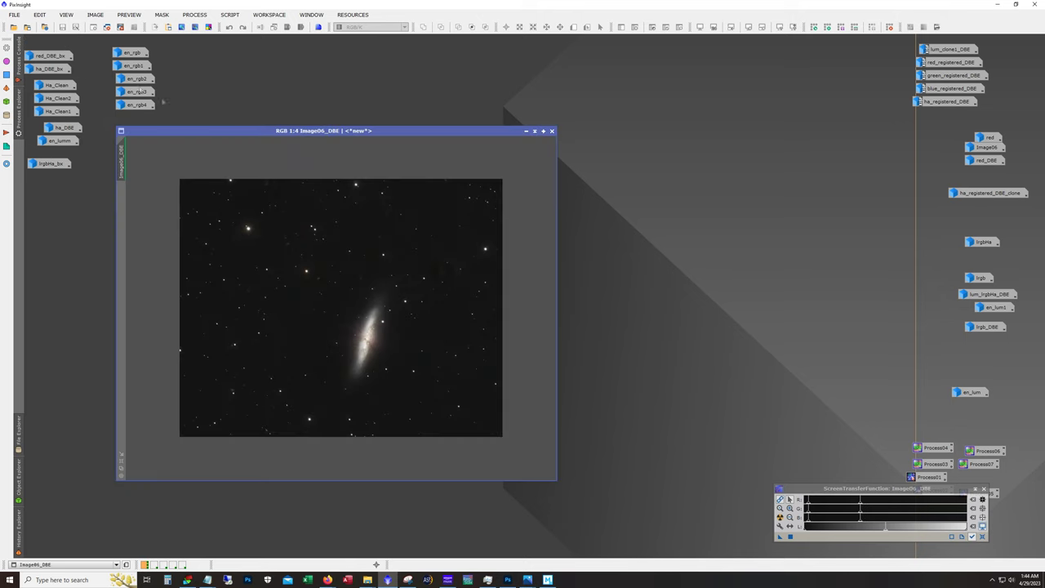
left_click(245, 28)
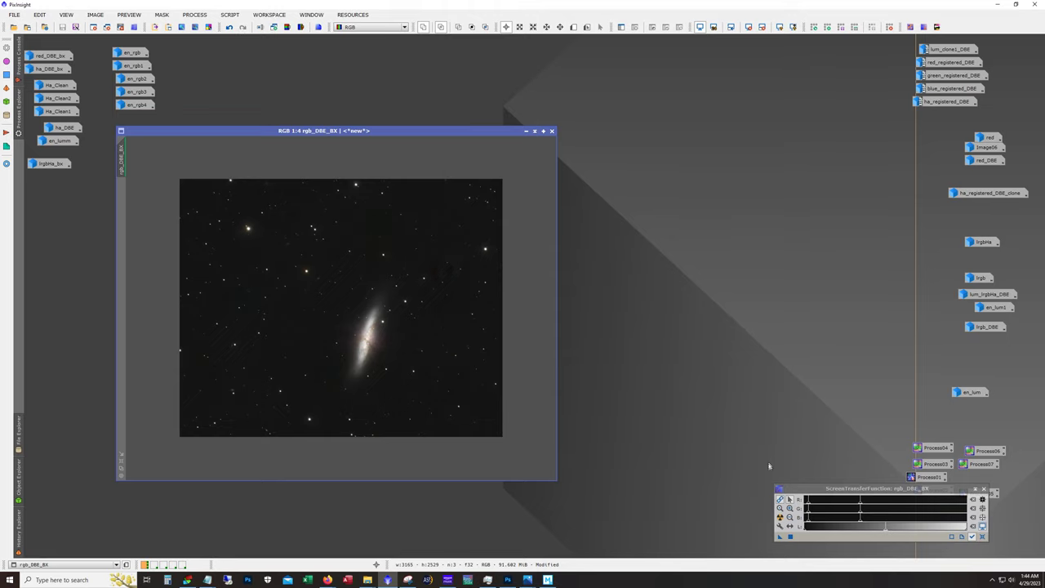
left_click(780, 517)
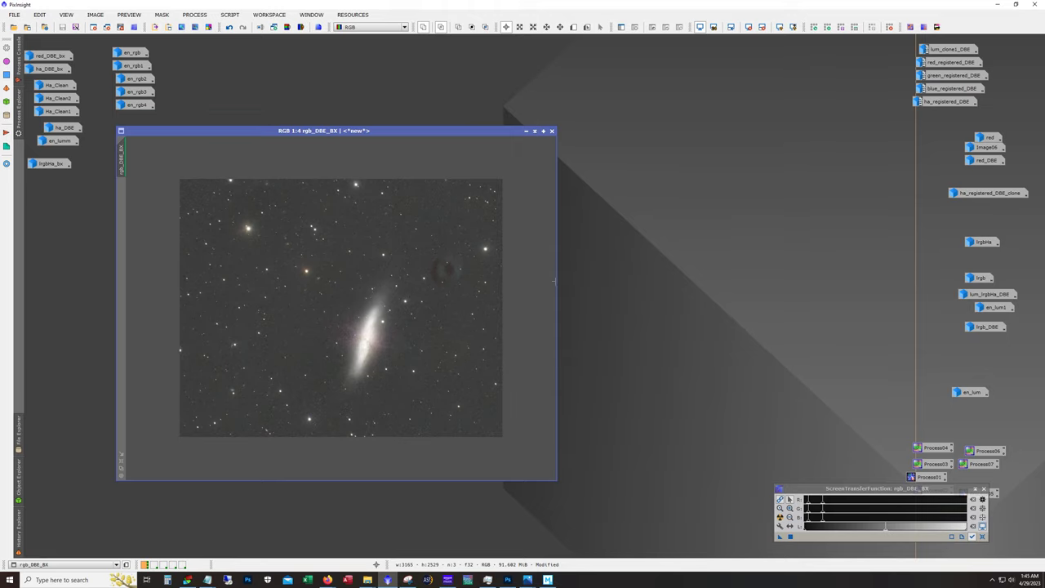
left_click_drag(330, 131, 335, 131)
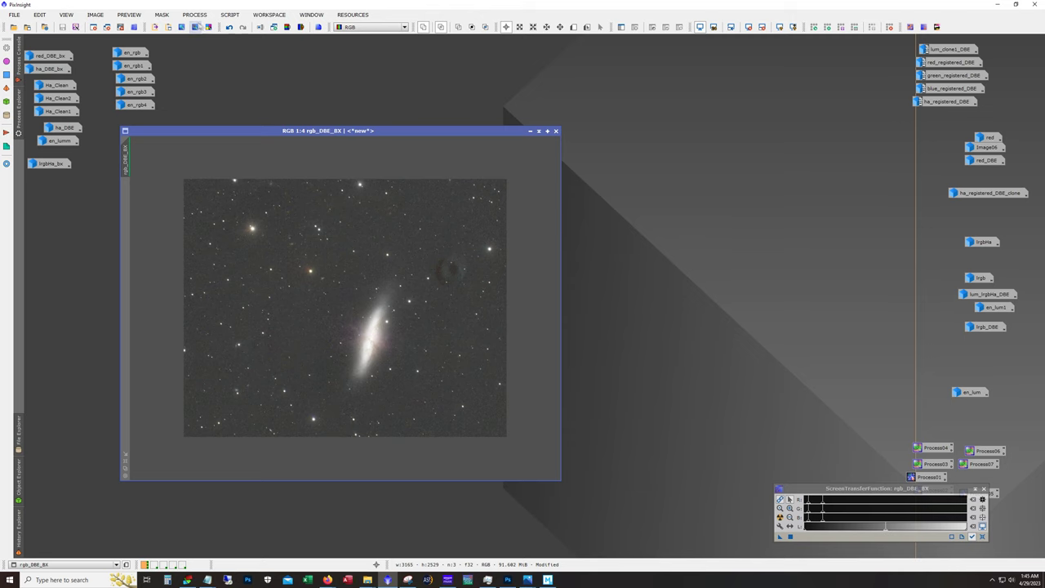
Glance at SpectrophotometricColorCalibration settings, close them, and minimize rgb_DBE_BX to an icon
left_click(194, 14)
mouse_move(237, 64)
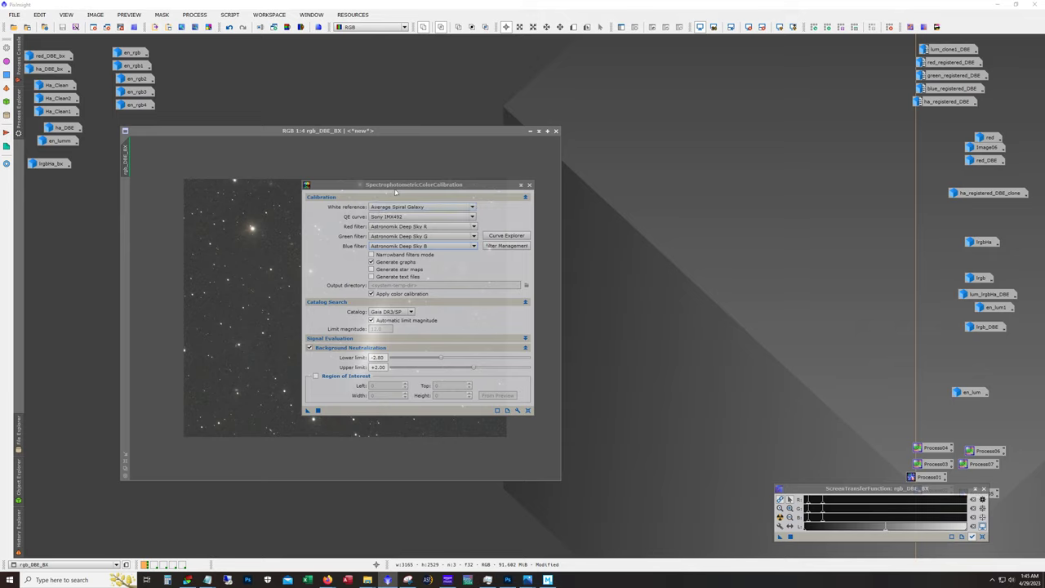
left_click(530, 185)
left_click(530, 132)
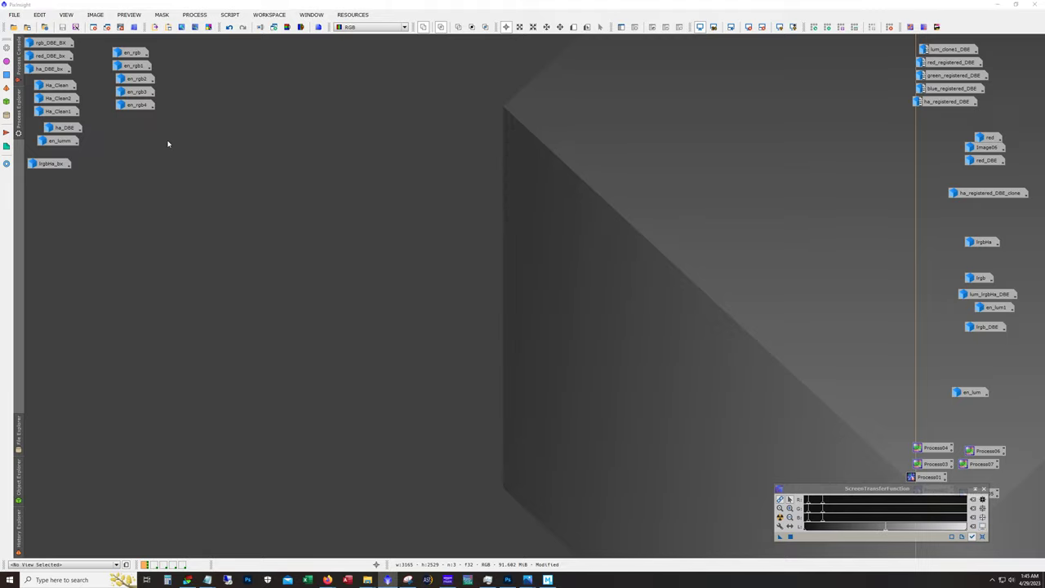
double_click(57, 55)
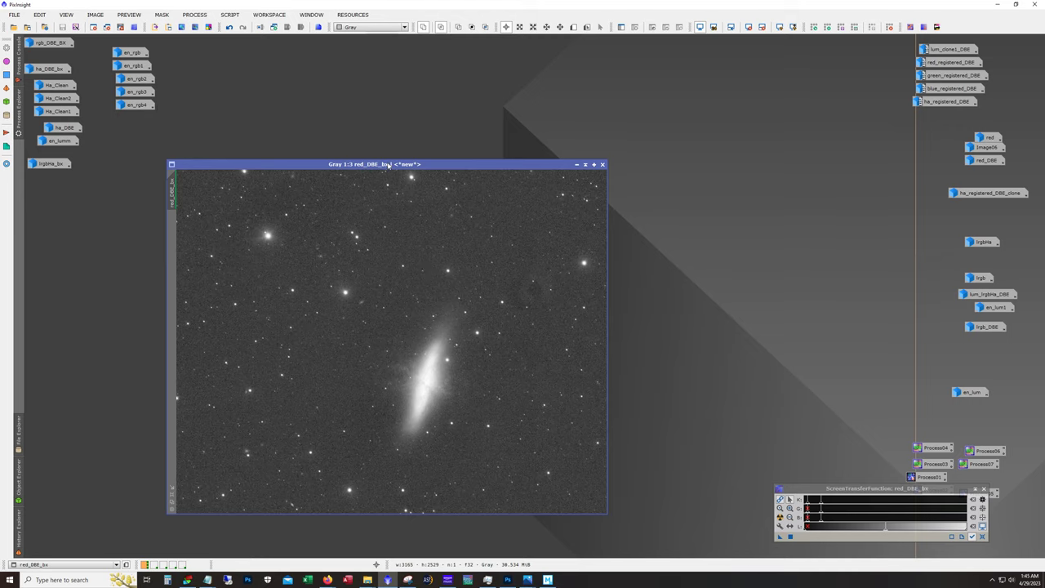
left_click(576, 165)
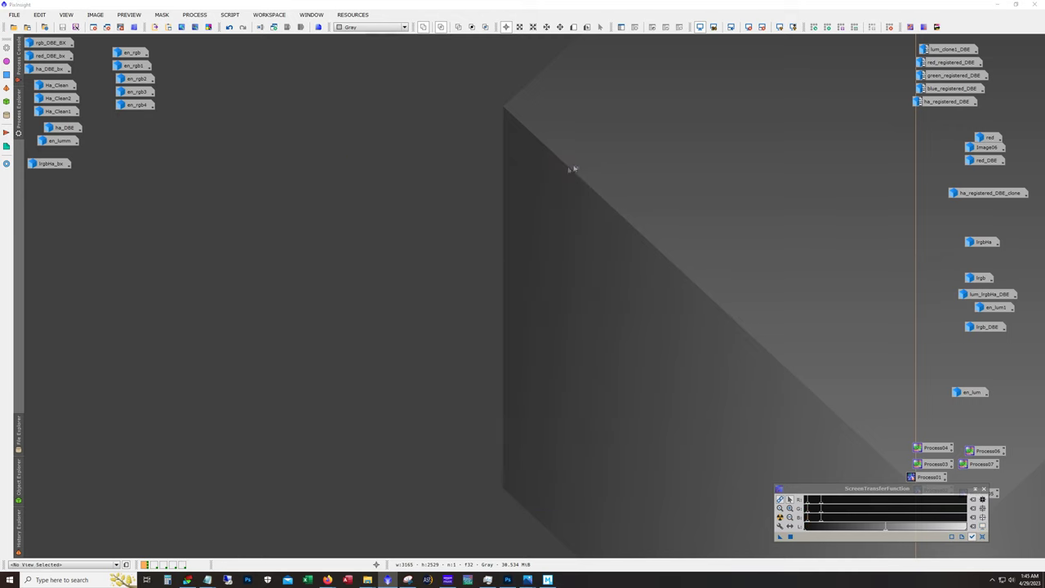
double_click(49, 69)
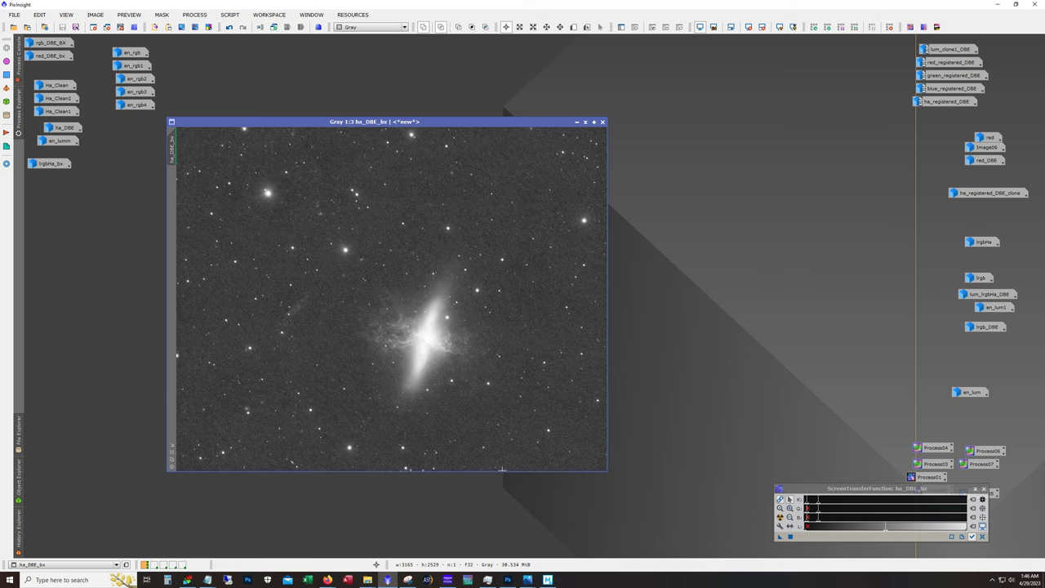
left_click(577, 121)
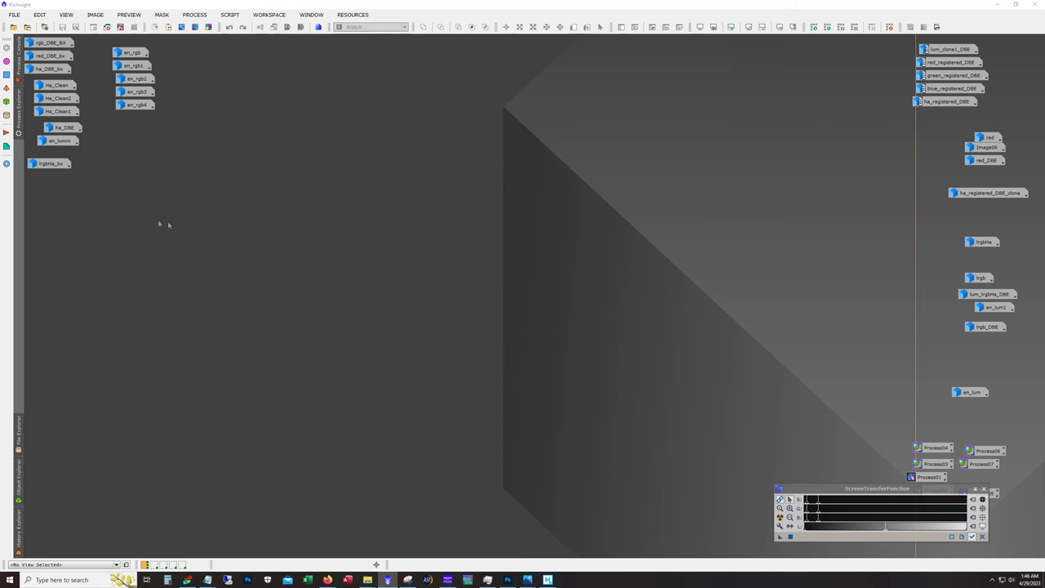
double_click(51, 163)
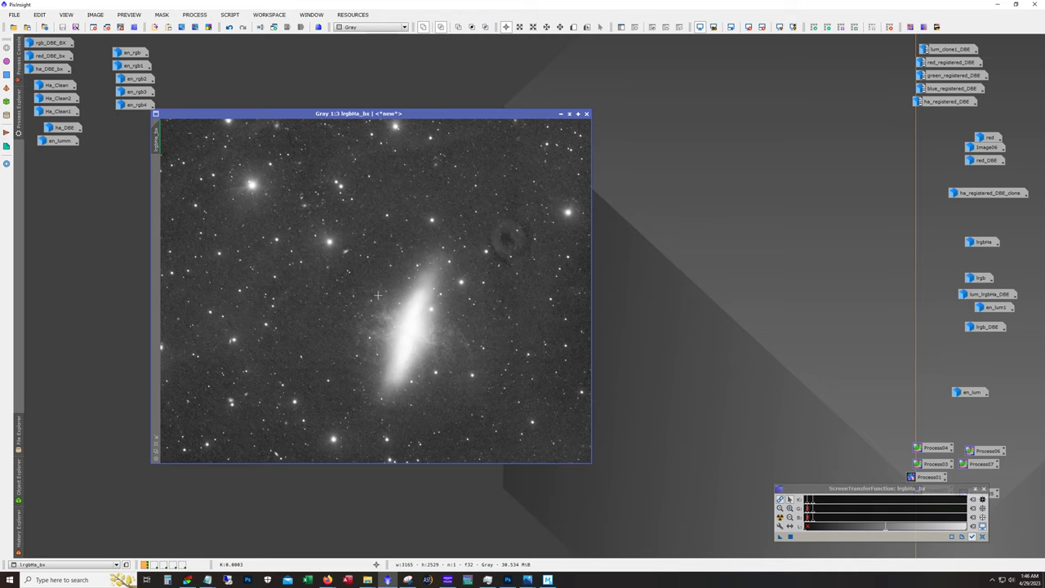
left_click(561, 114)
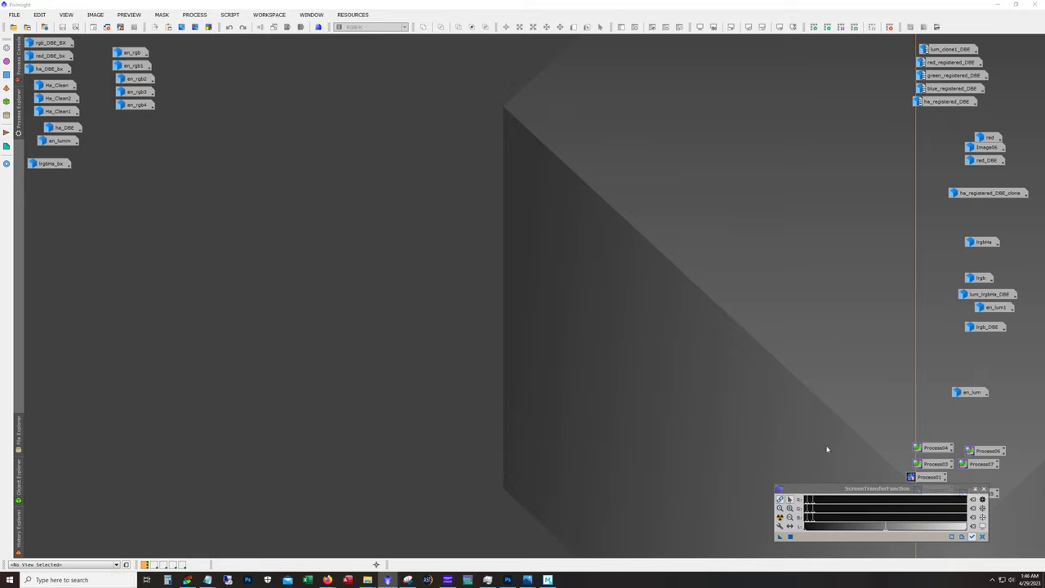
Review the saved Process03 PixelMath Ha-extraction expression, then close it
double_click(932, 463)
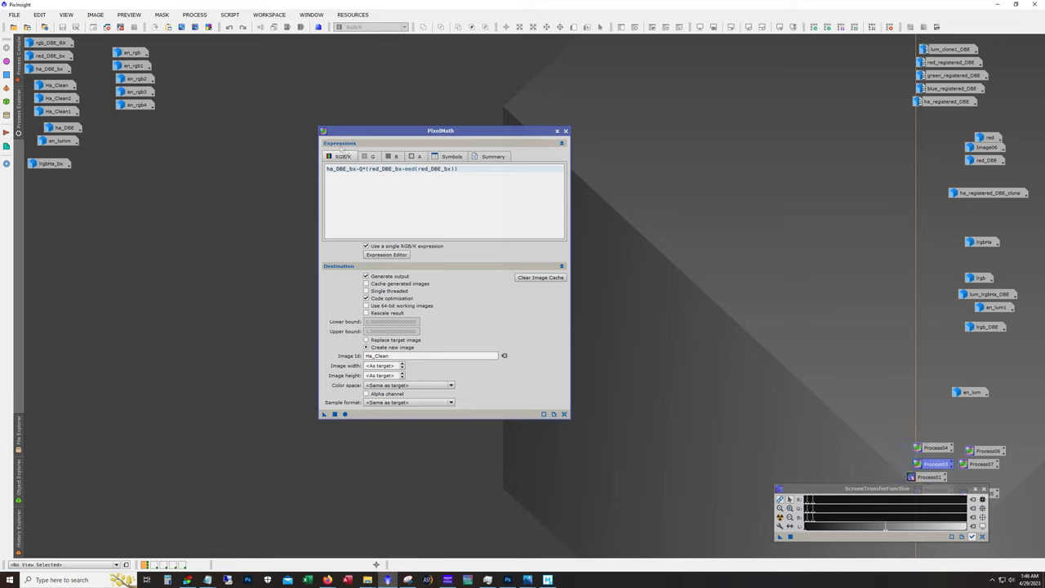
triple_click(370, 172)
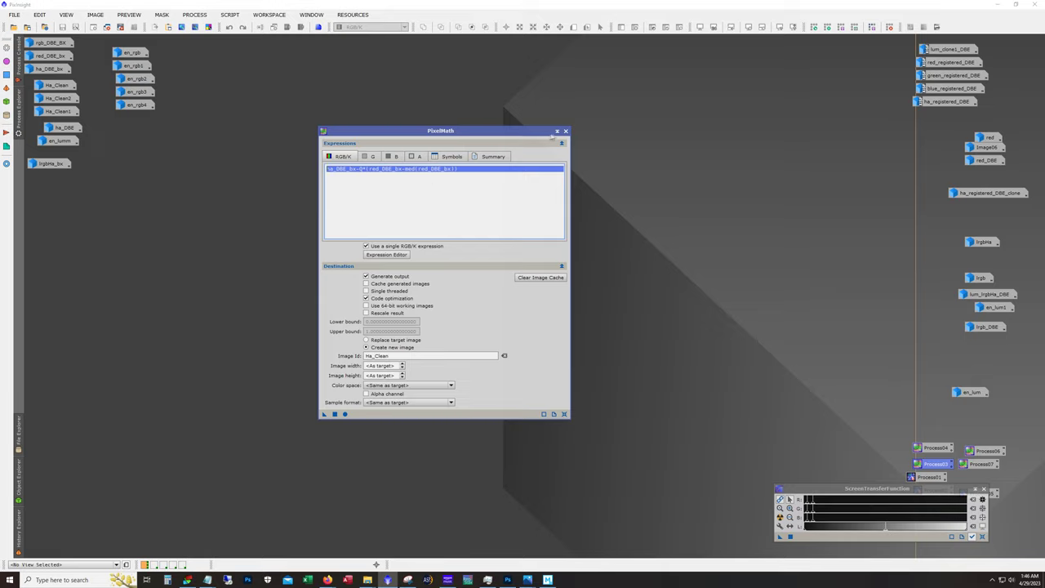
left_click(566, 131)
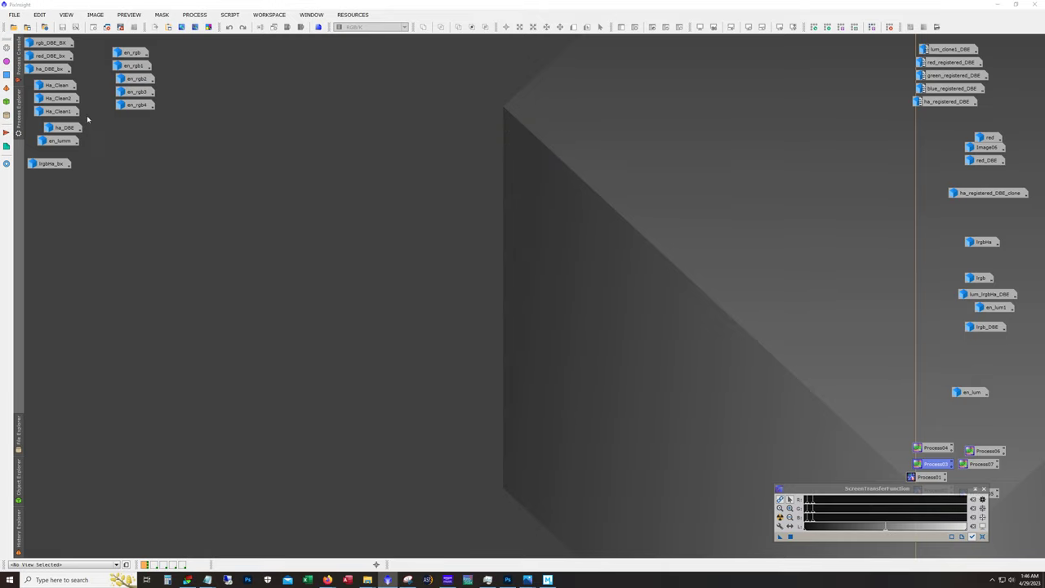
Open Ha_Clean1 briefly and minimize it back to an icon
left_click_drag(87, 119, 67, 85)
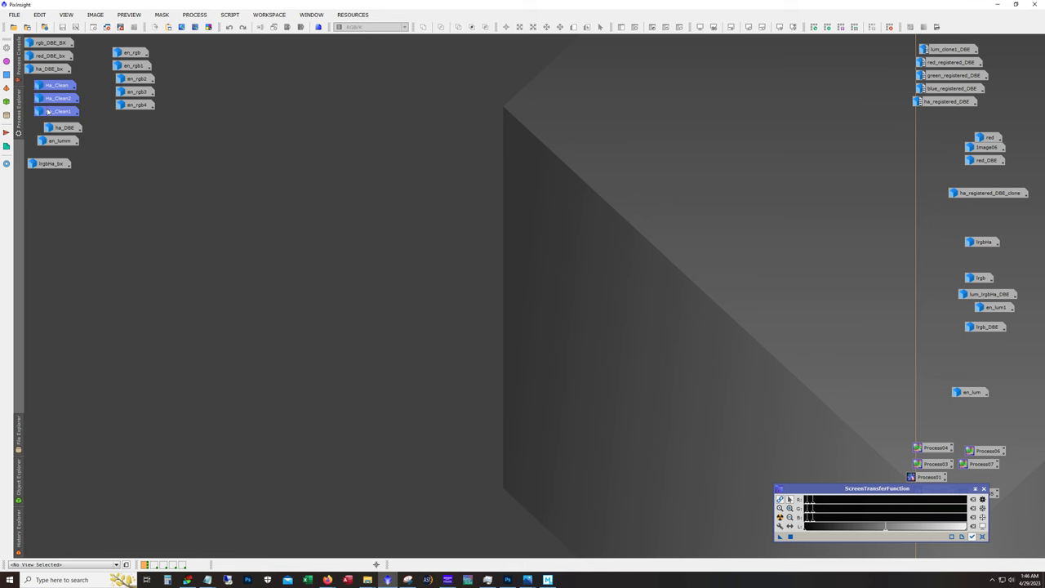
left_click(143, 135)
double_click(48, 112)
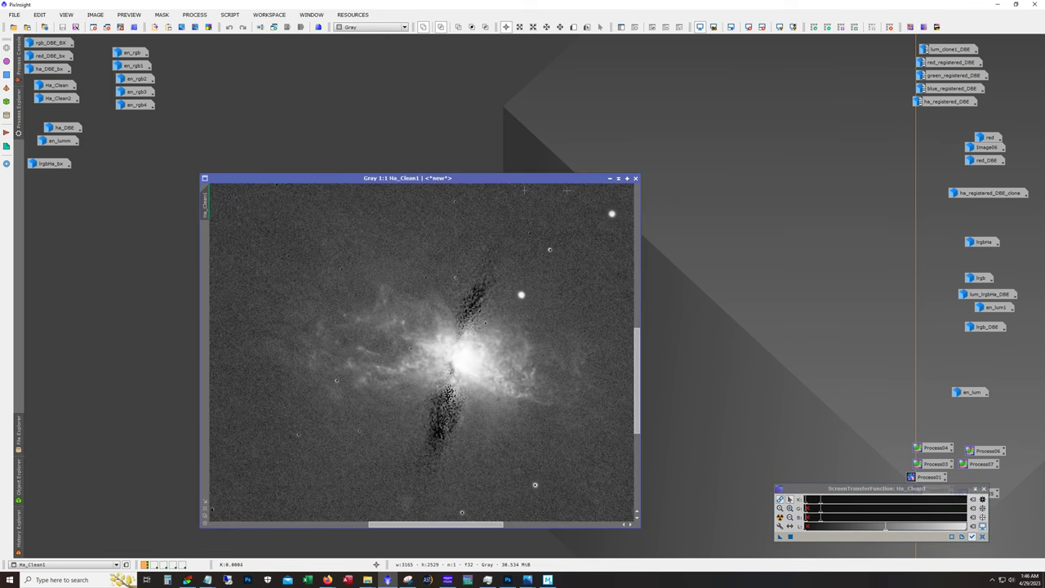
left_click(618, 178)
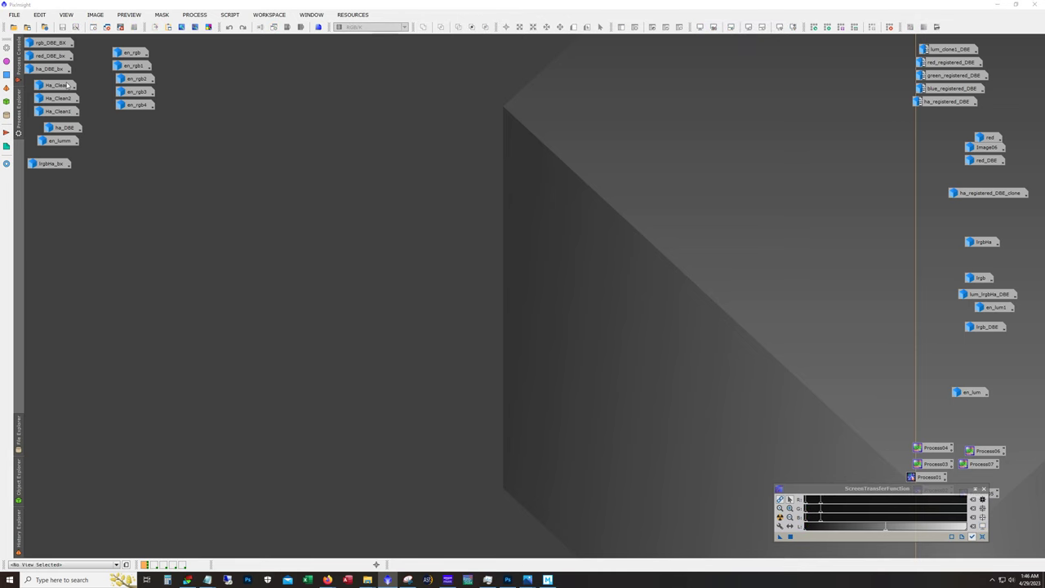
Open Ha_Clean, zoom and pan over the Ha filaments, then minimize it
double_click(67, 85)
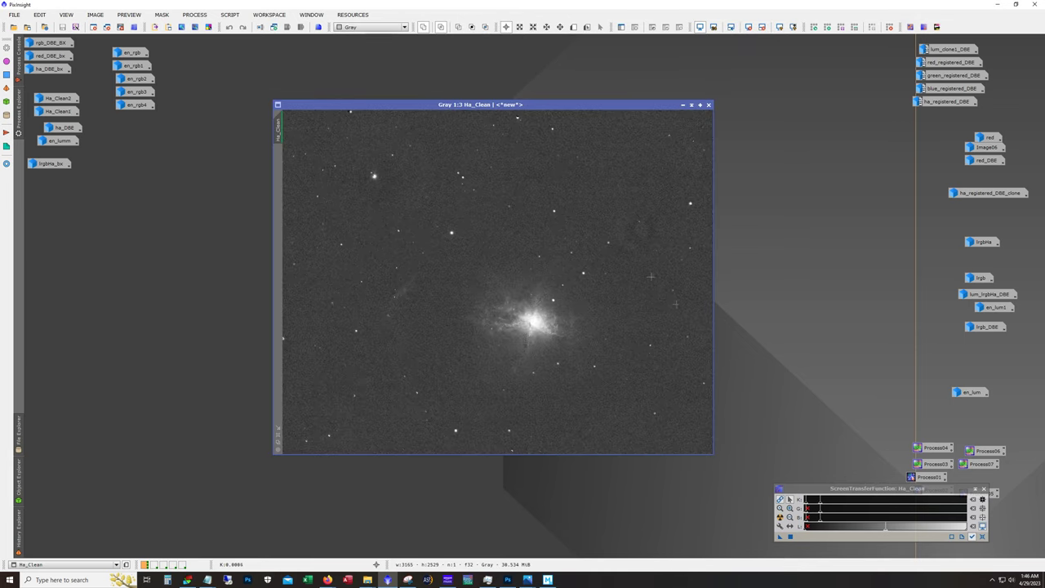
scroll(651, 276, "up", 2)
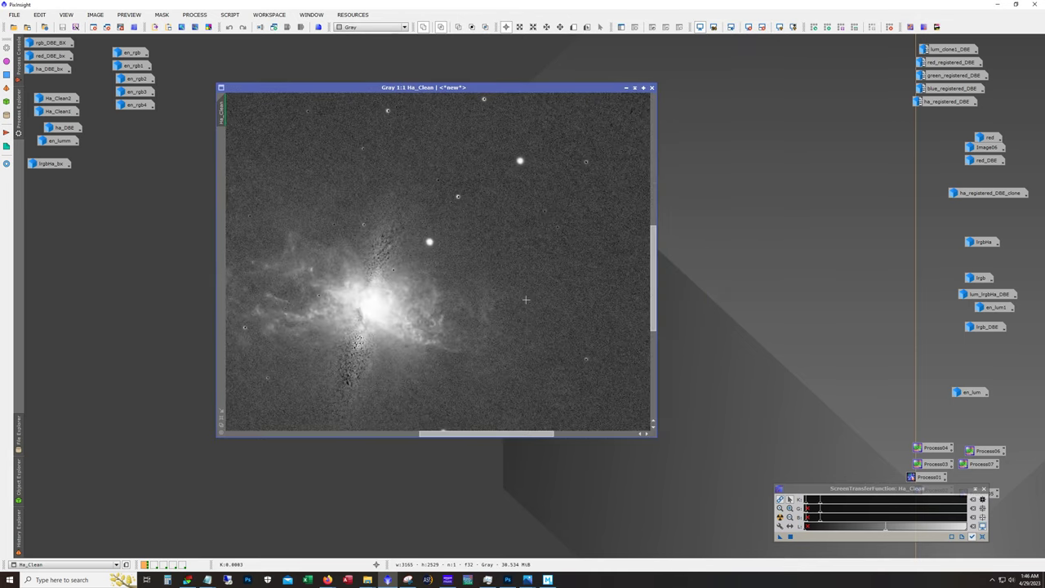
left_click_drag(526, 433, 465, 433)
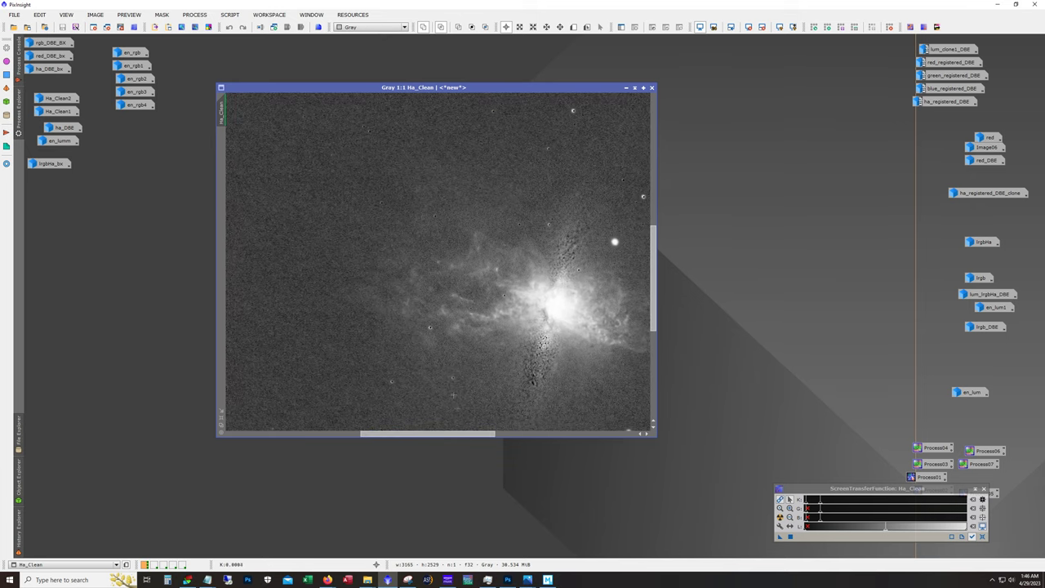
scroll(453, 395, "down", 1)
left_click_drag(651, 316, 646, 344)
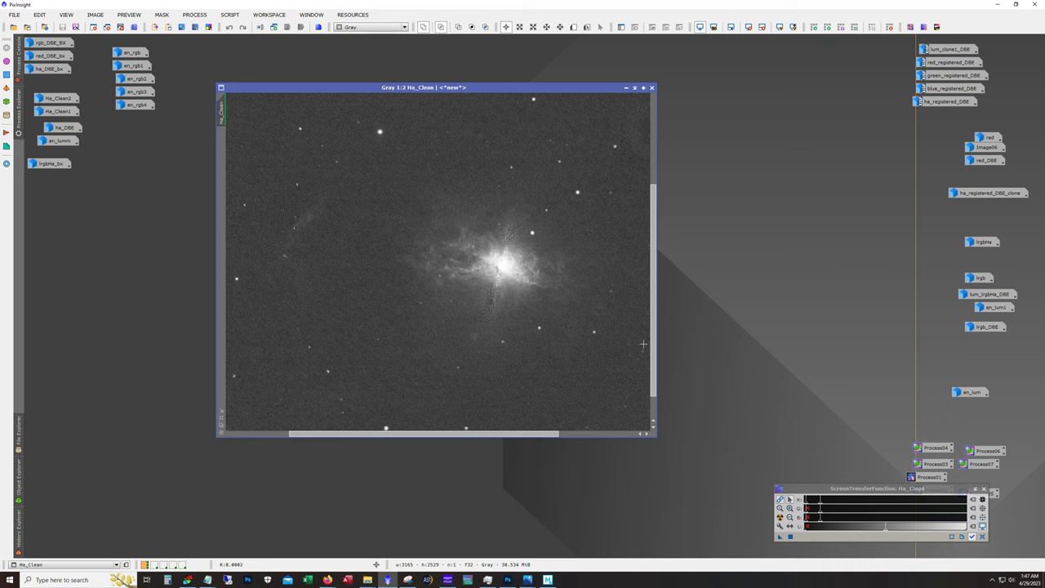
scroll(511, 263, "up", 1)
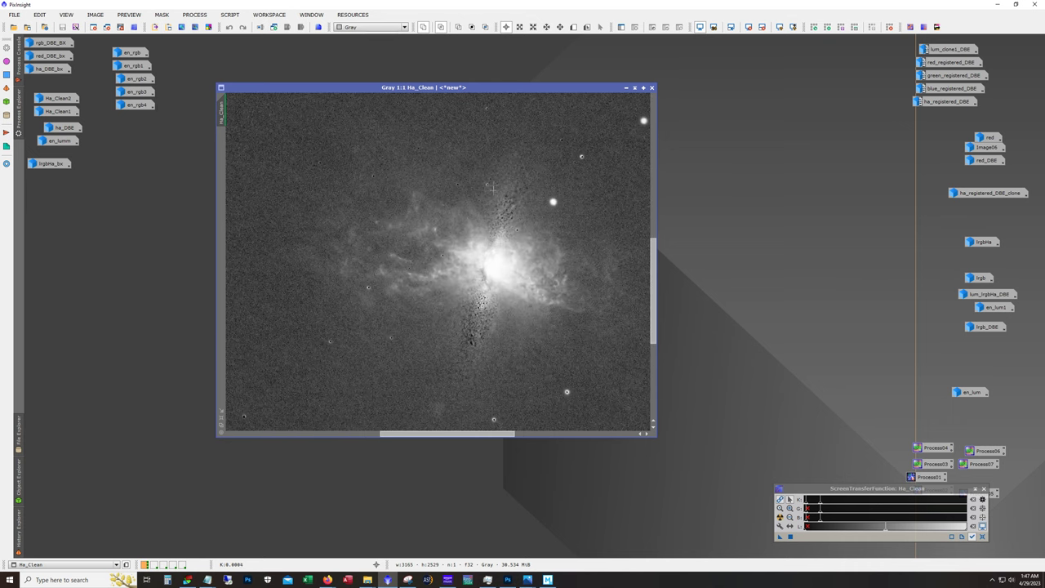
scroll(501, 285, "down", 1)
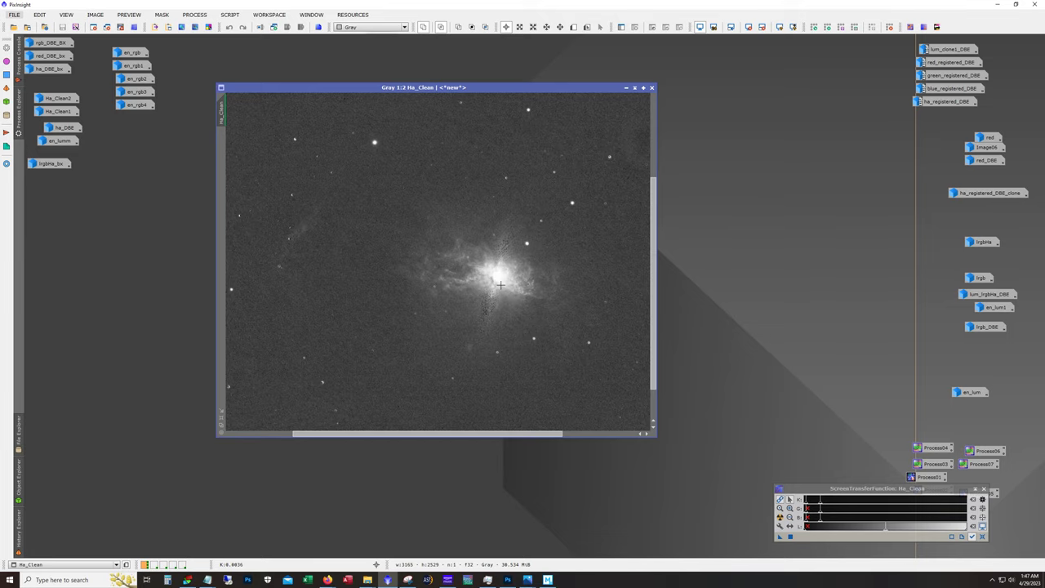
left_click(626, 87)
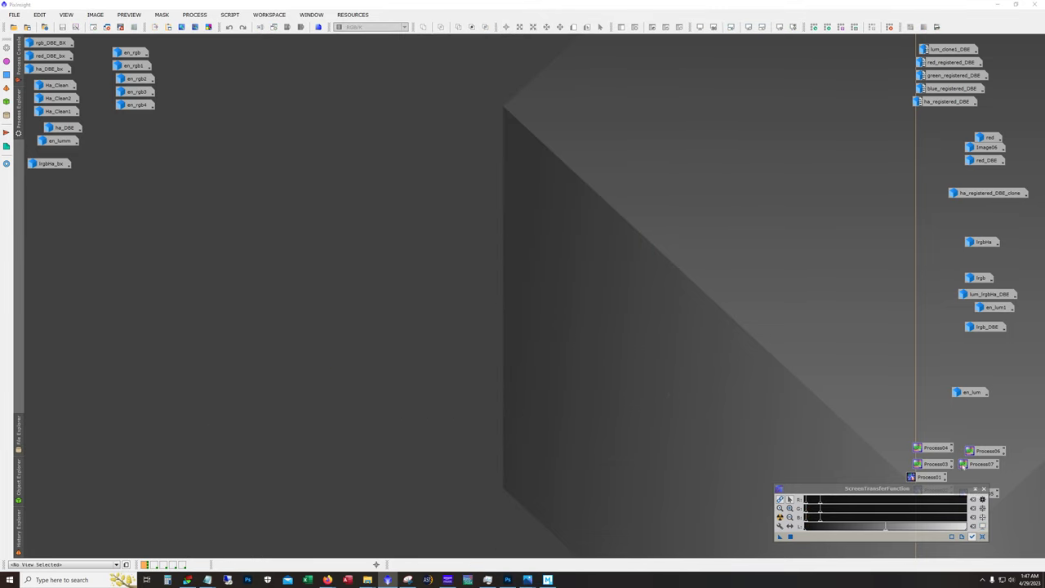
double_click(937, 449)
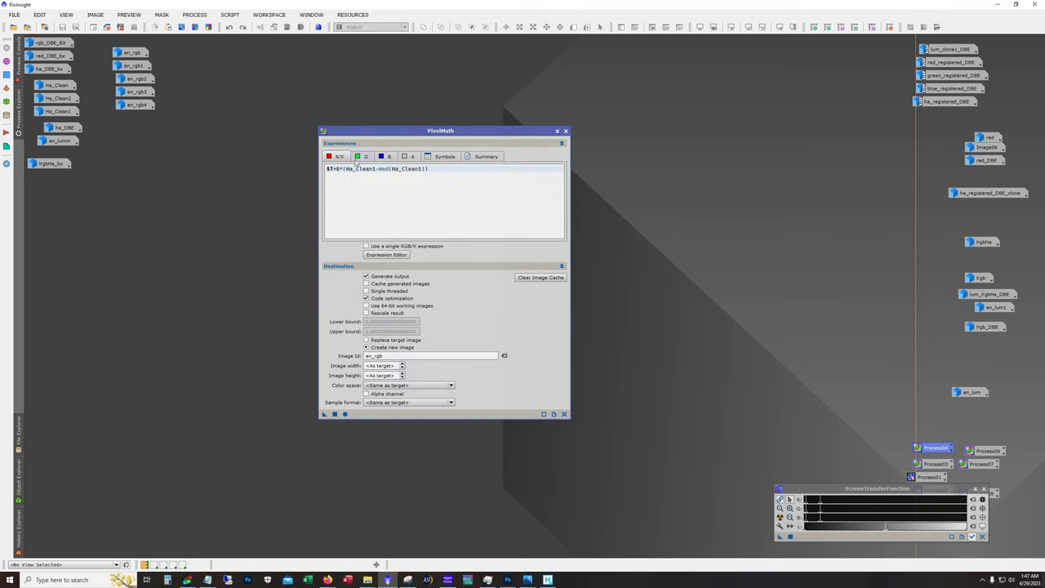
double_click(349, 171)
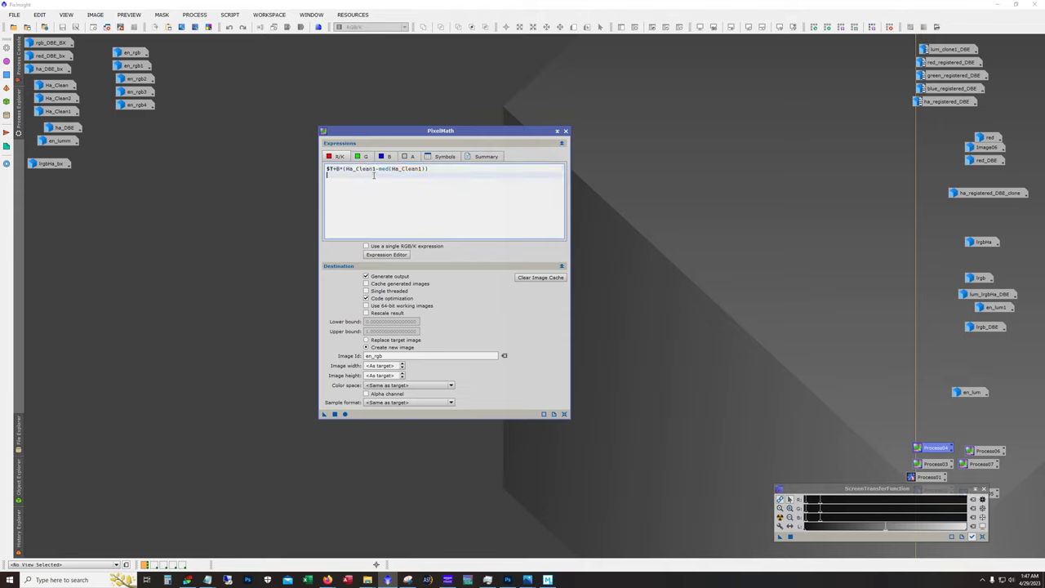
left_click_drag(375, 170, 327, 169)
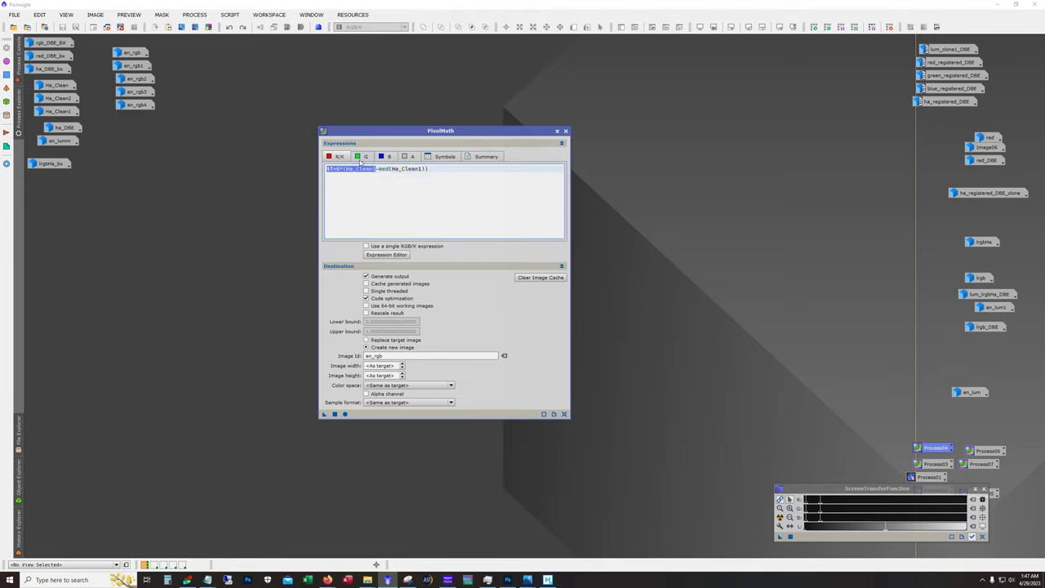
left_click(348, 168)
type("0.2*")
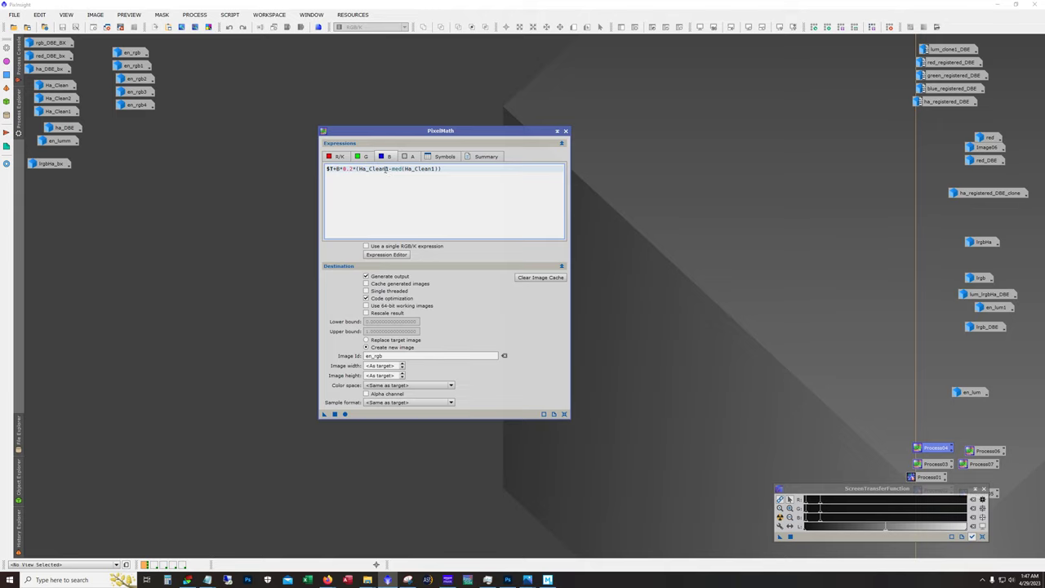
key("ctrl+z")
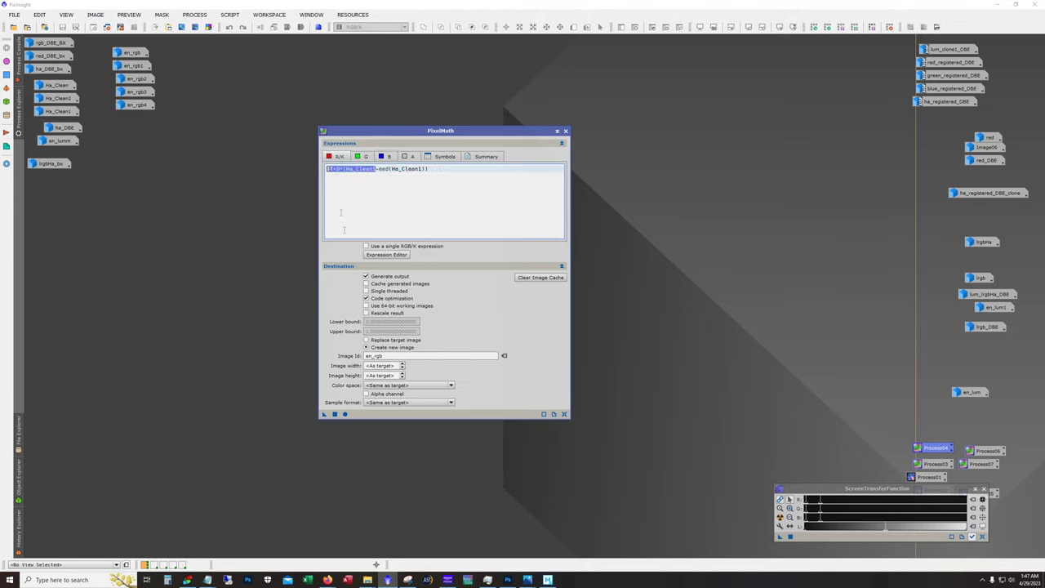
left_click(455, 160)
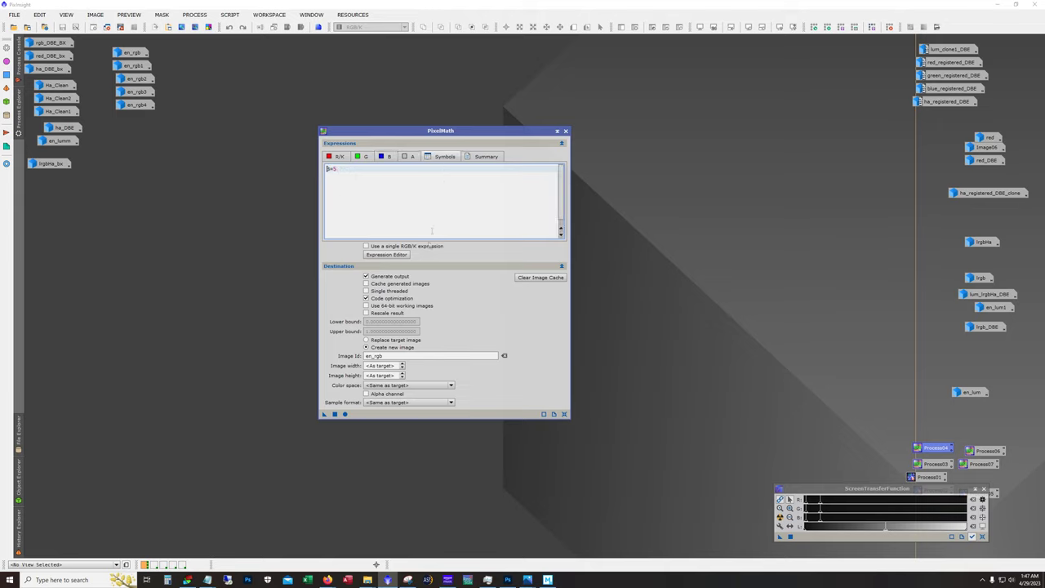
triple_click(357, 185)
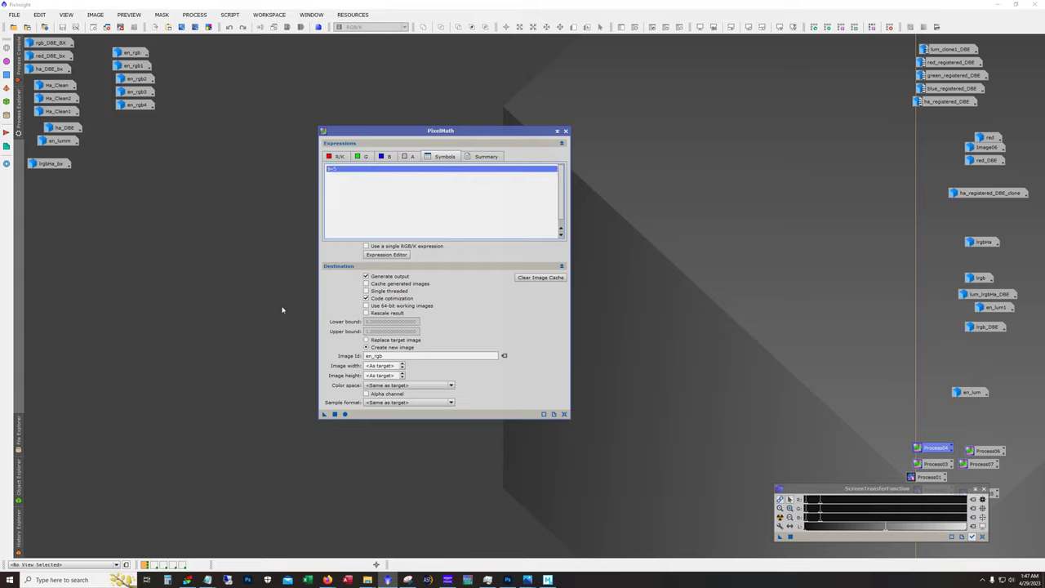
left_click(566, 131)
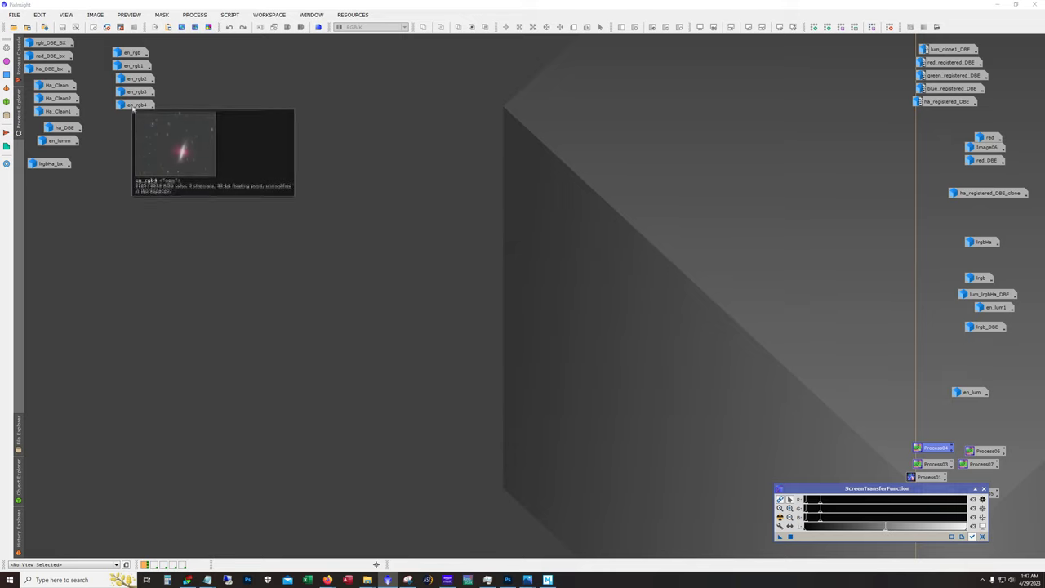
Open en_rgb1 and zoom in and out on the core's red Ha filaments
double_click(140, 67)
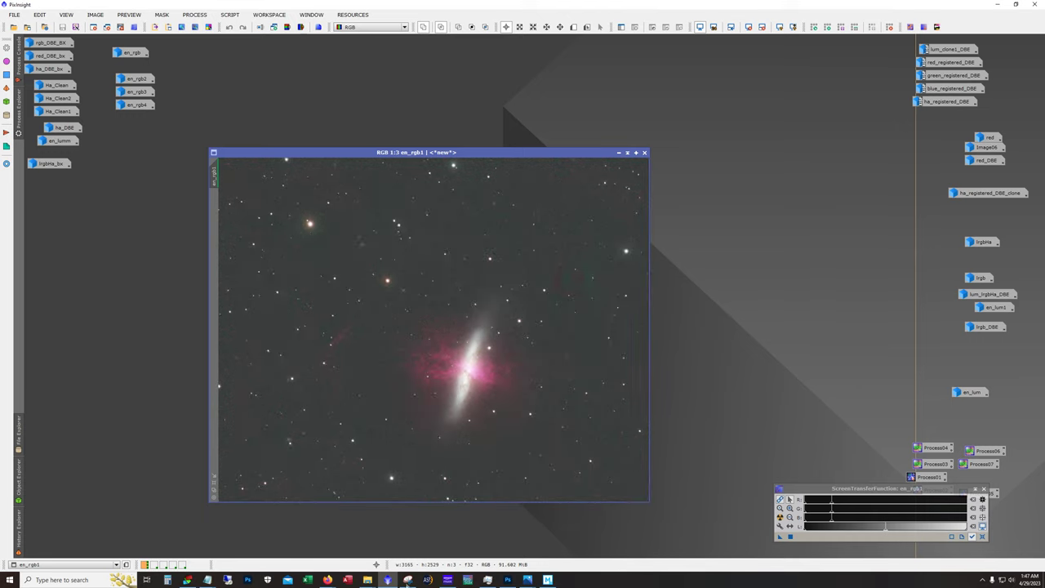
scroll(473, 421, "up", 1)
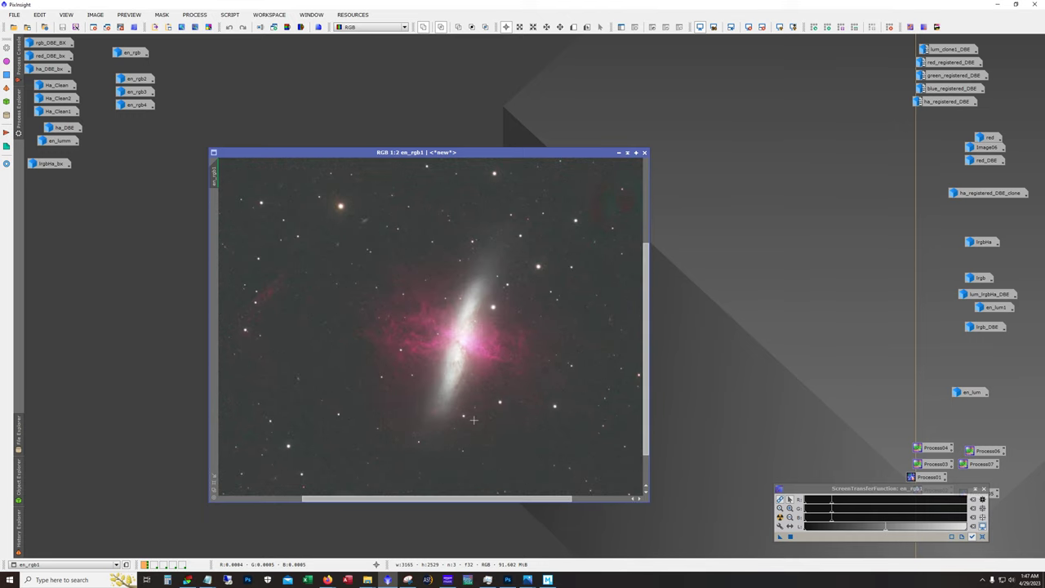
left_click_drag(499, 498, 484, 498)
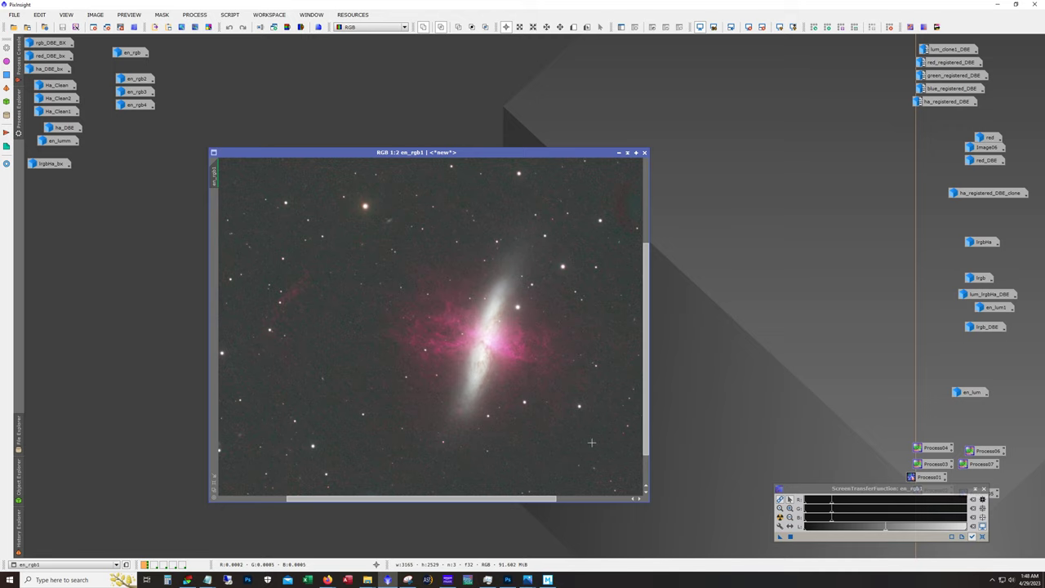
scroll(478, 357, "up", 1)
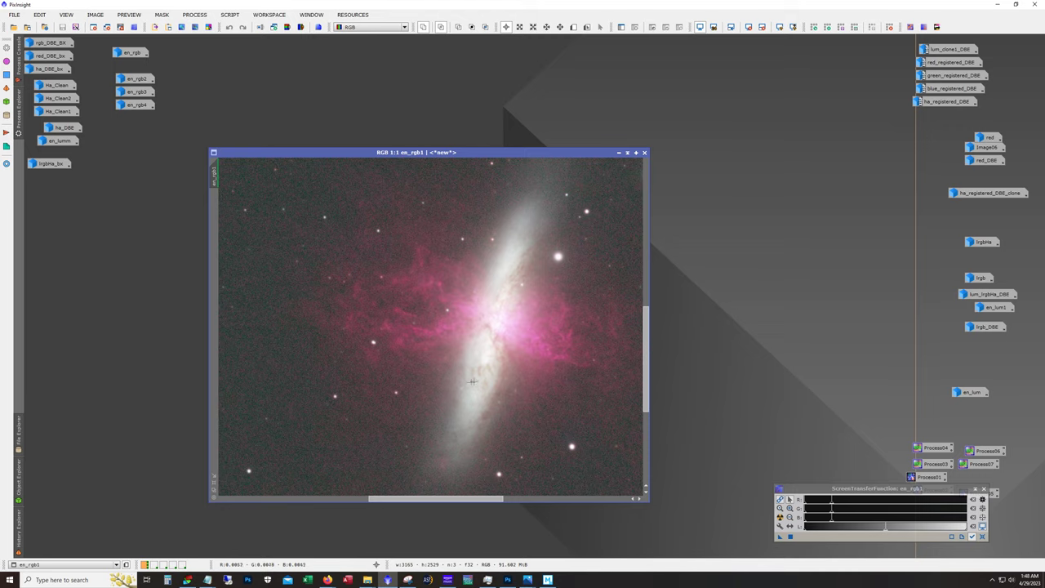
scroll(442, 345, "down", 1)
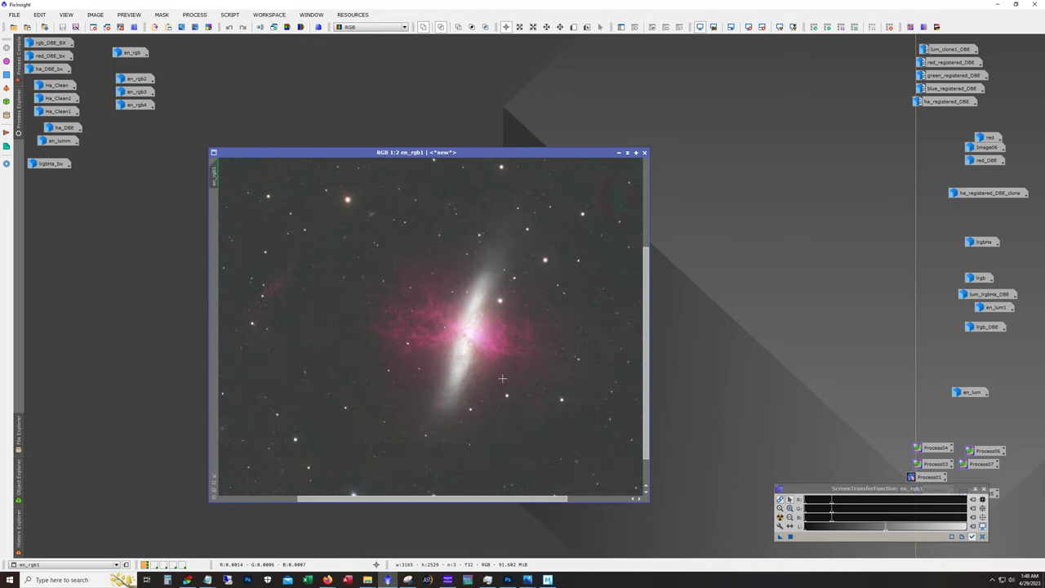
Open en_lumm, zoom to 1:1 and pan around the galaxy core detail
double_click(70, 142)
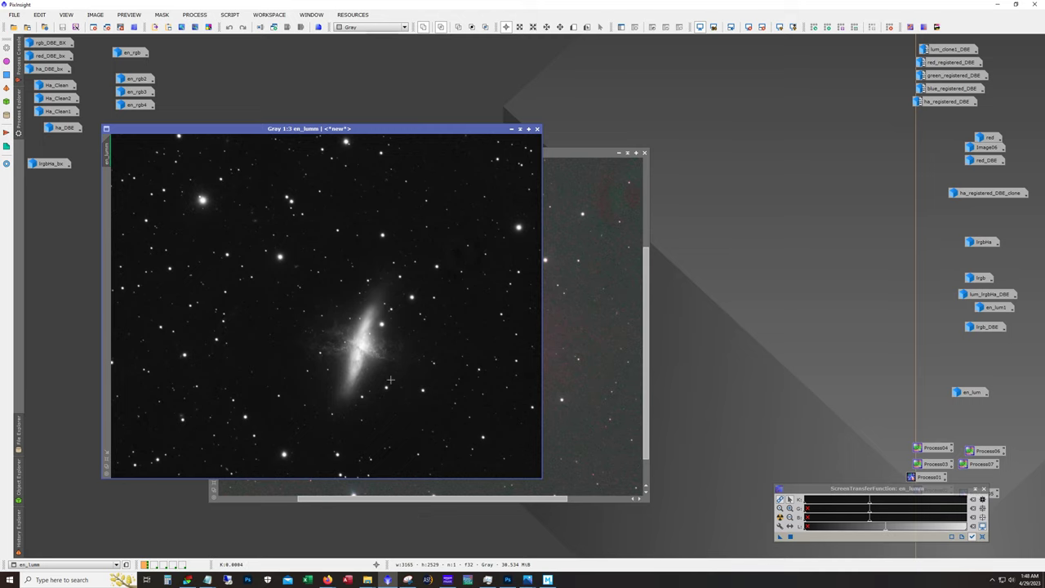
scroll(388, 385, "up", 2)
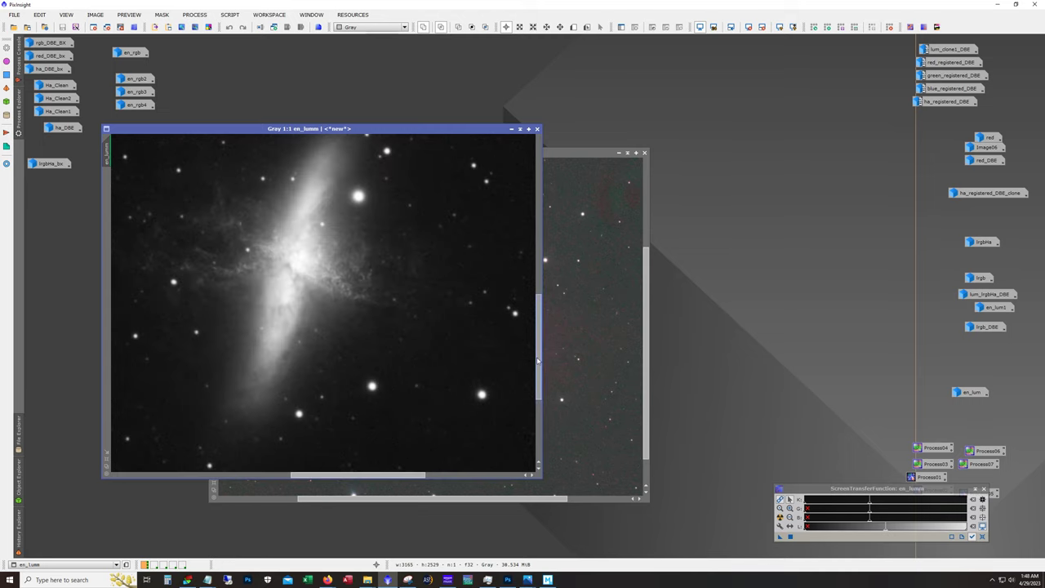
left_click_drag(538, 361, 541, 344)
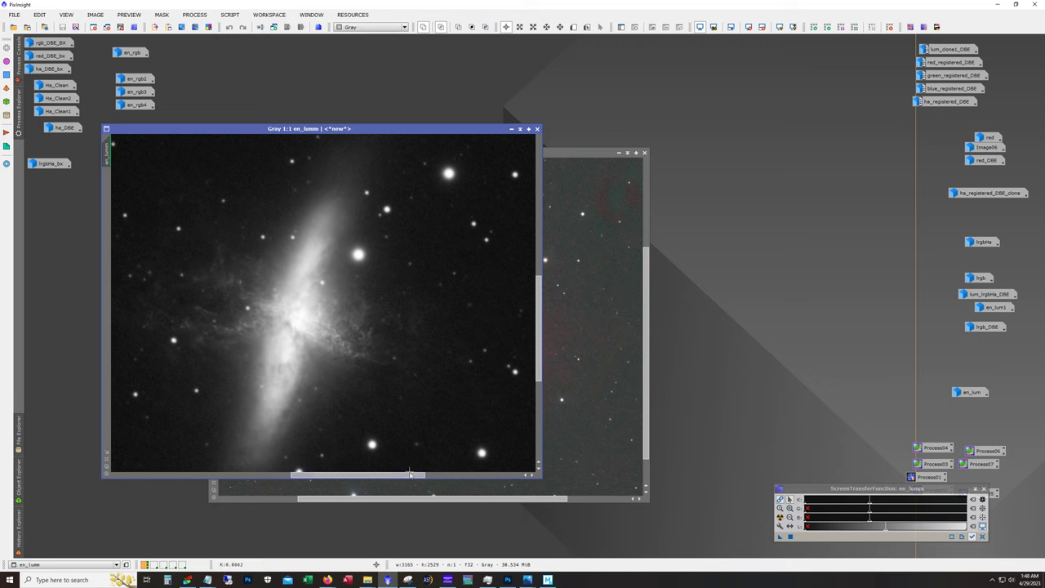
left_click_drag(408, 476, 386, 476)
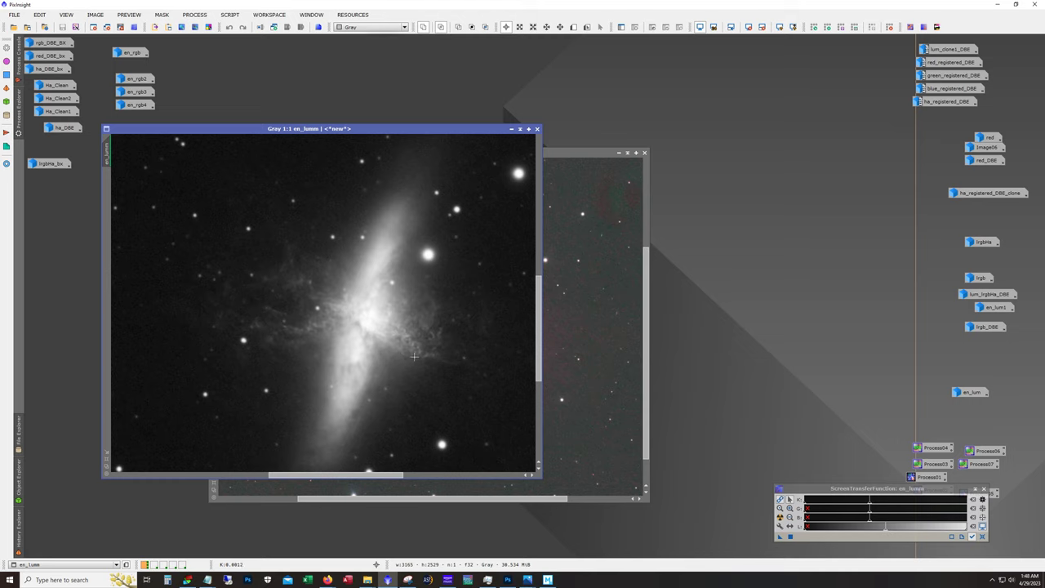
left_click_drag(538, 370, 538, 394)
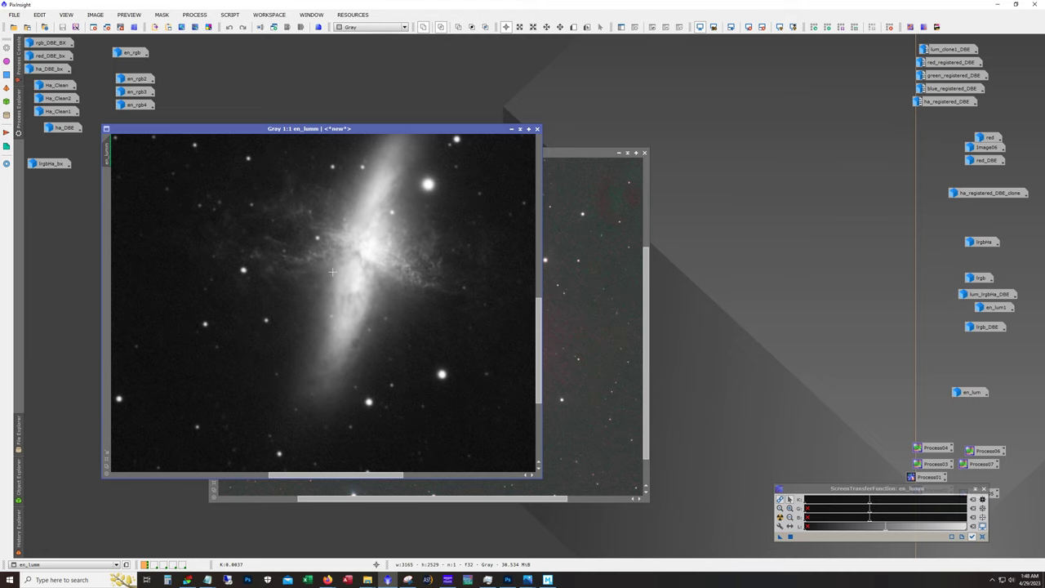
scroll(332, 272, "down", 2)
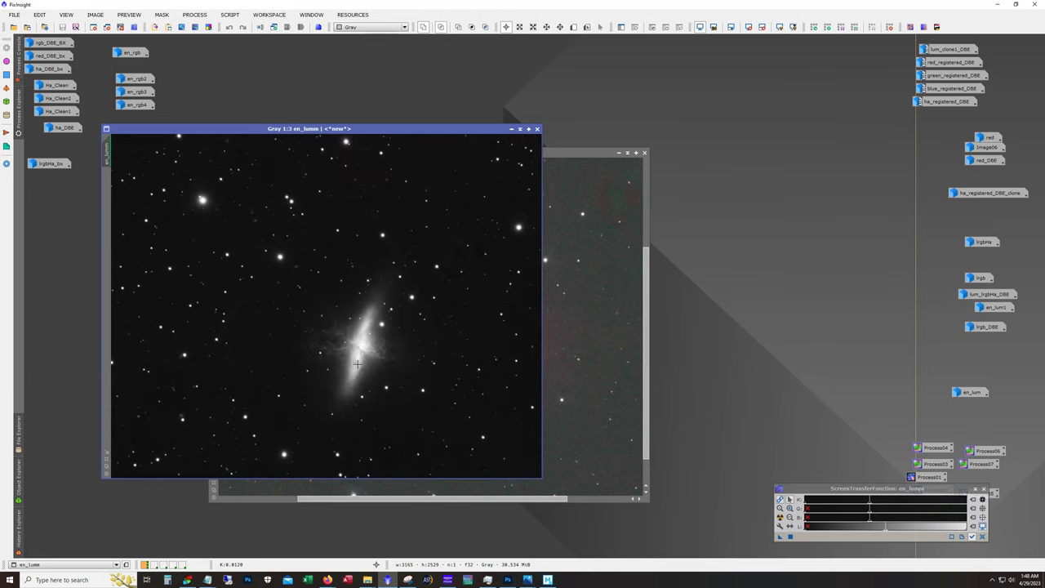
scroll(357, 365, "up", 2)
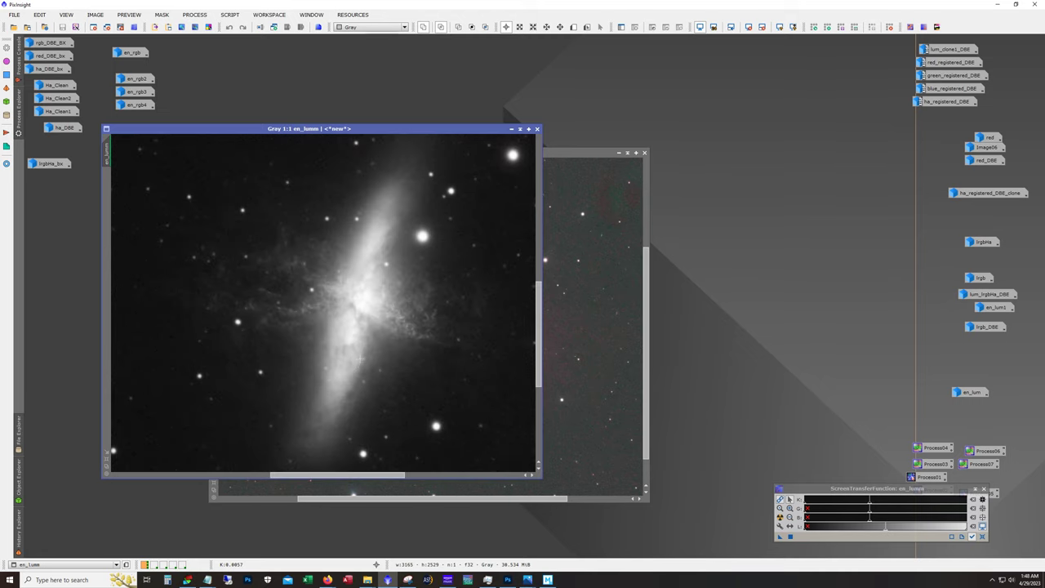
scroll(356, 364, "up", 1)
scroll(386, 317, "down", 1)
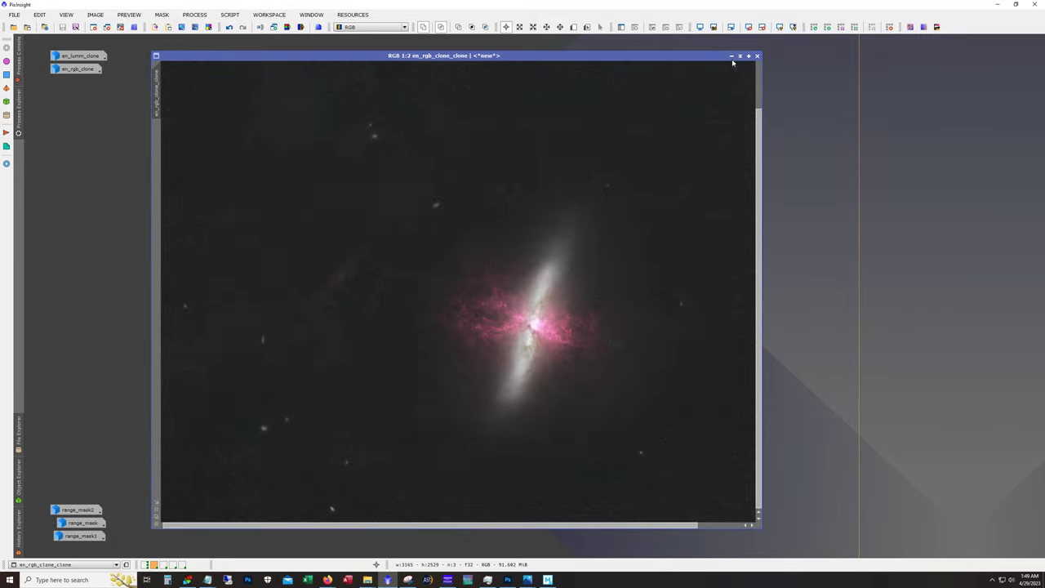
Iconize en_rgb_clone_clone and open en_lumm_clone and en_rgb_clone side by side
left_click(732, 56)
double_click(81, 56)
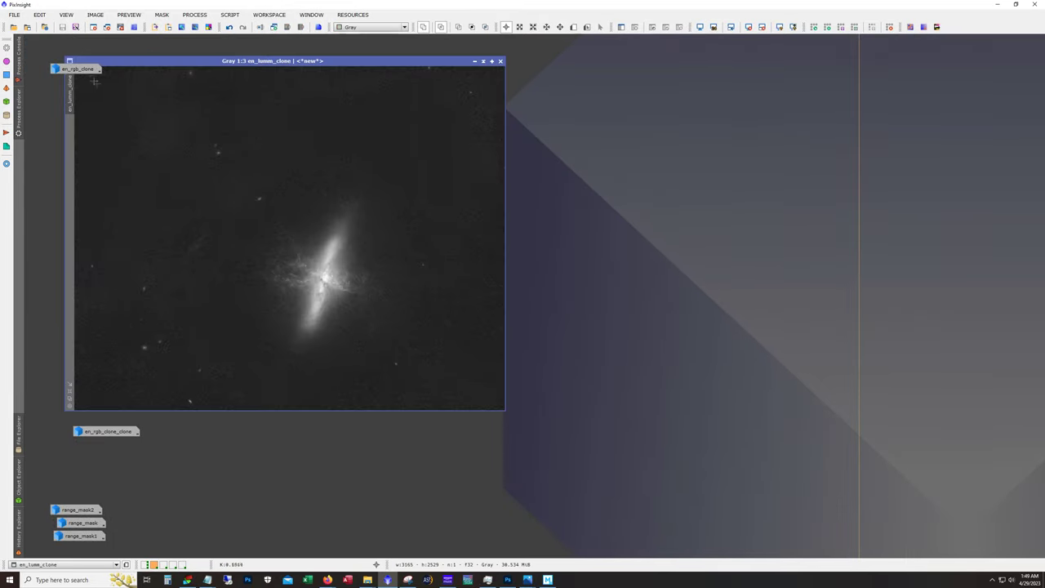
double_click(78, 69)
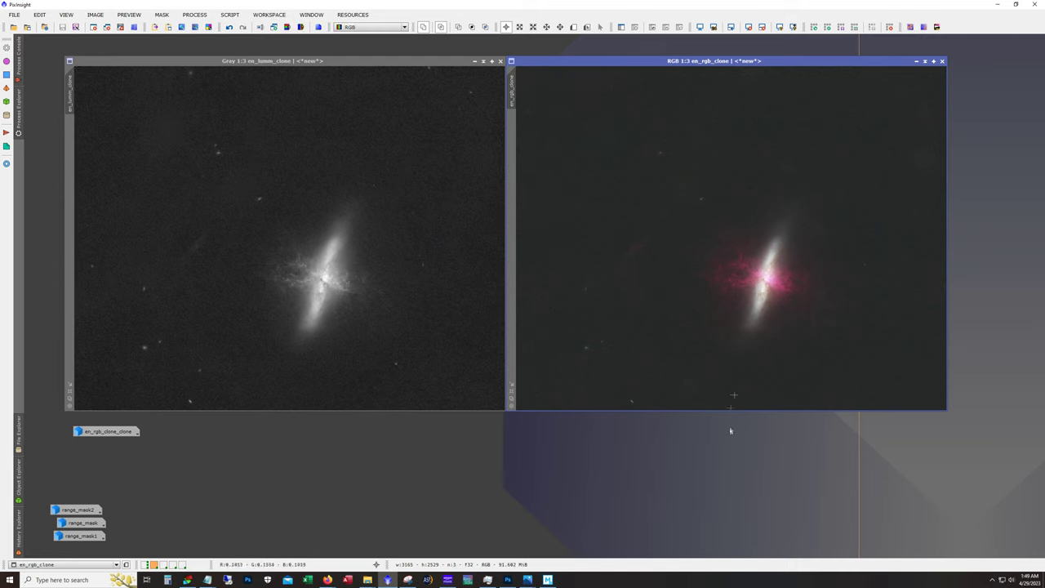
Minimize en_lumm_clone and en_rgb_clone to icons and cancel the Open Image Files dialog
left_click(398, 272)
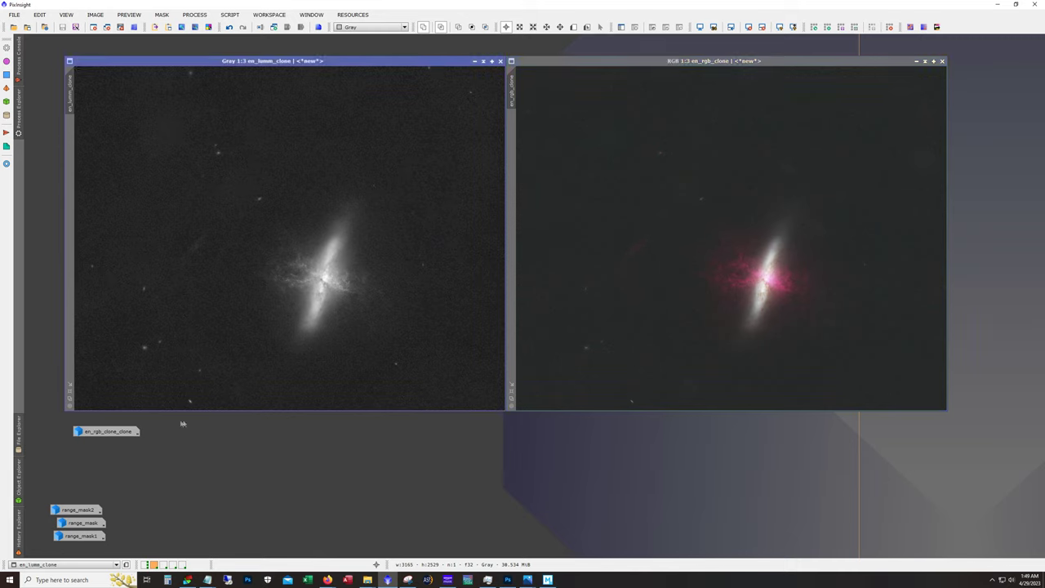
left_click(474, 61)
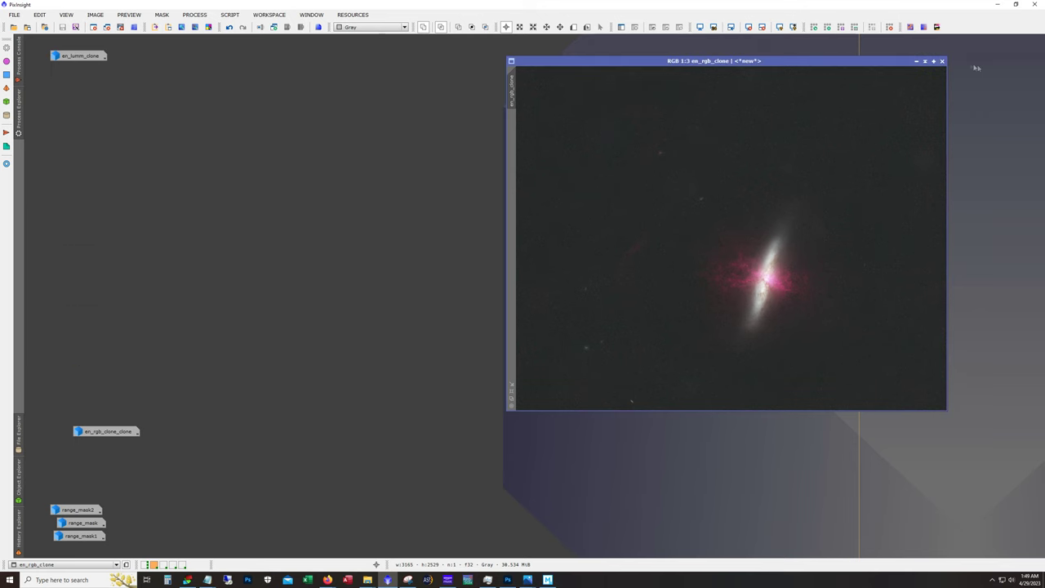
left_click(916, 61)
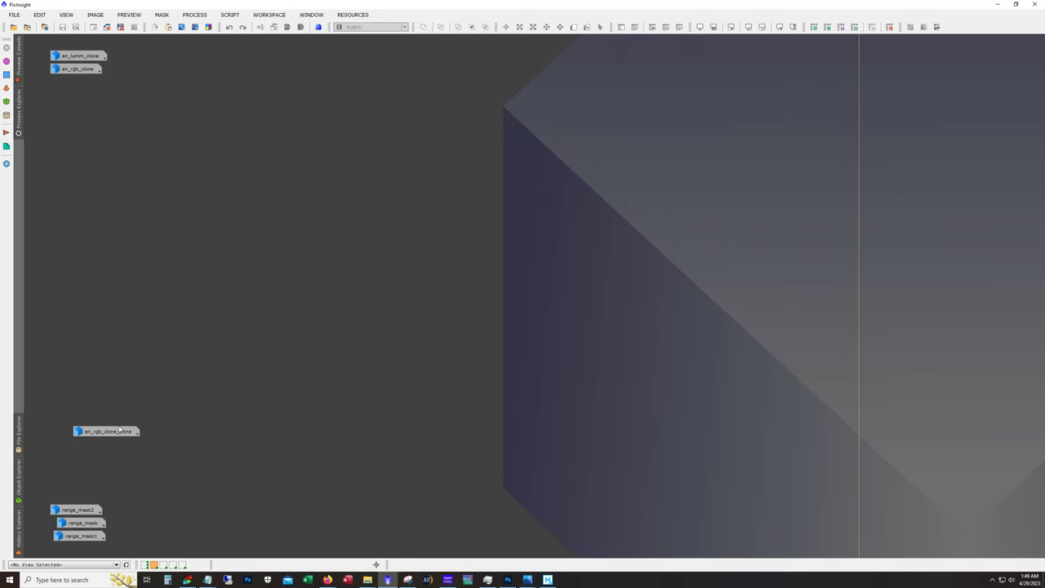
double_click(177, 384)
key("Escape")
Restore the en_rgb_clone_clone window and zoom in to 1:2 on the galaxy
double_click(88, 430)
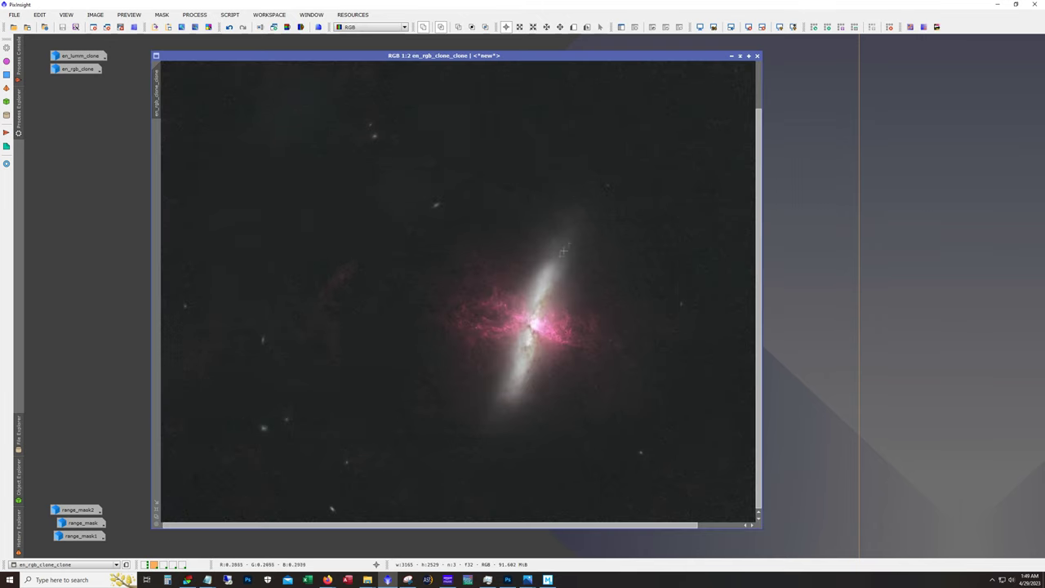
scroll(642, 376, "up", 1)
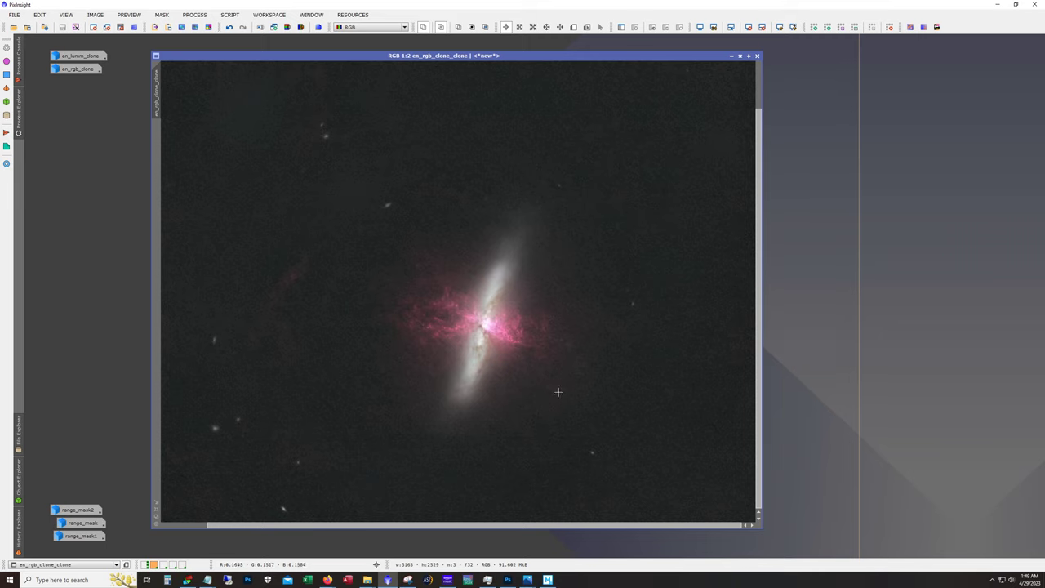
key("alt")
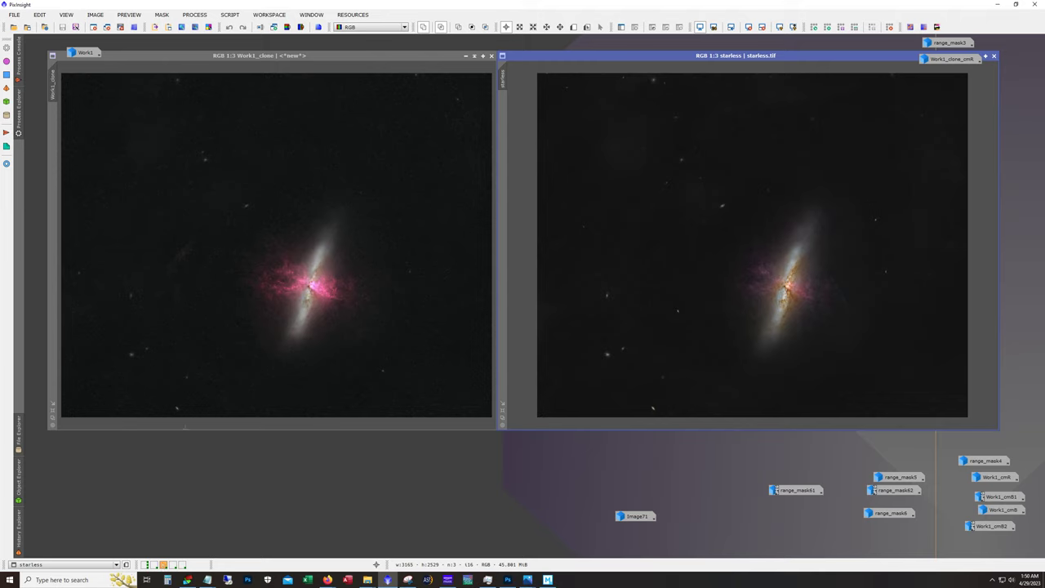
scroll(337, 334, "up", 1)
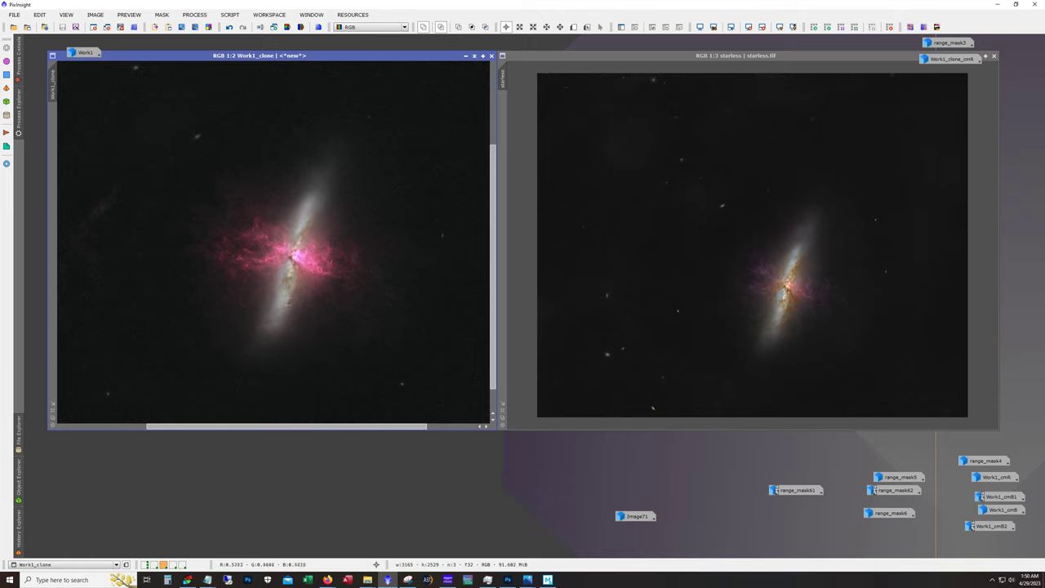
scroll(287, 304, "down", 1)
scroll(293, 298, "up", 1)
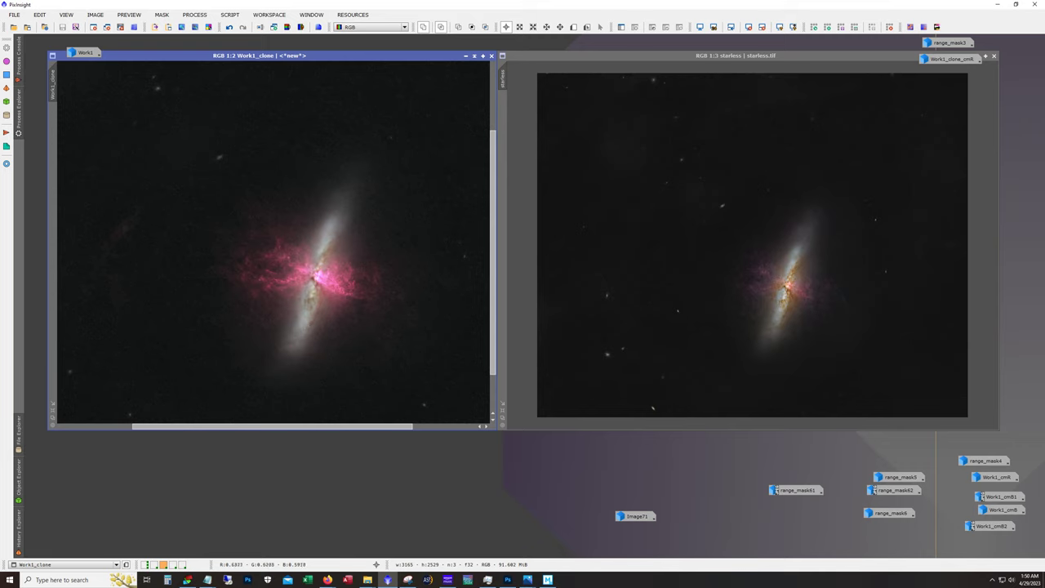
scroll(307, 333, "up", 1)
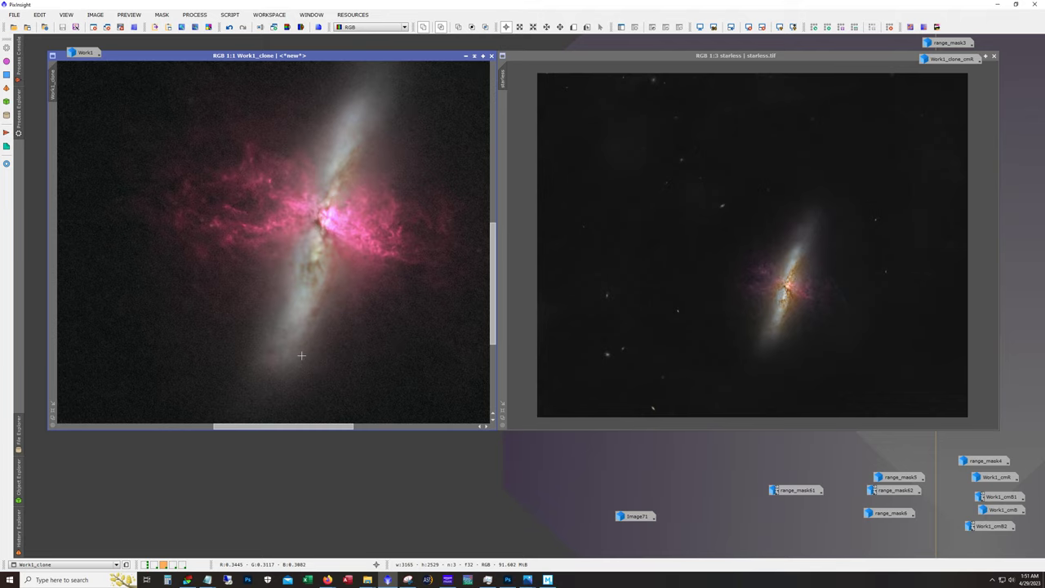
scroll(273, 287, "down", 1)
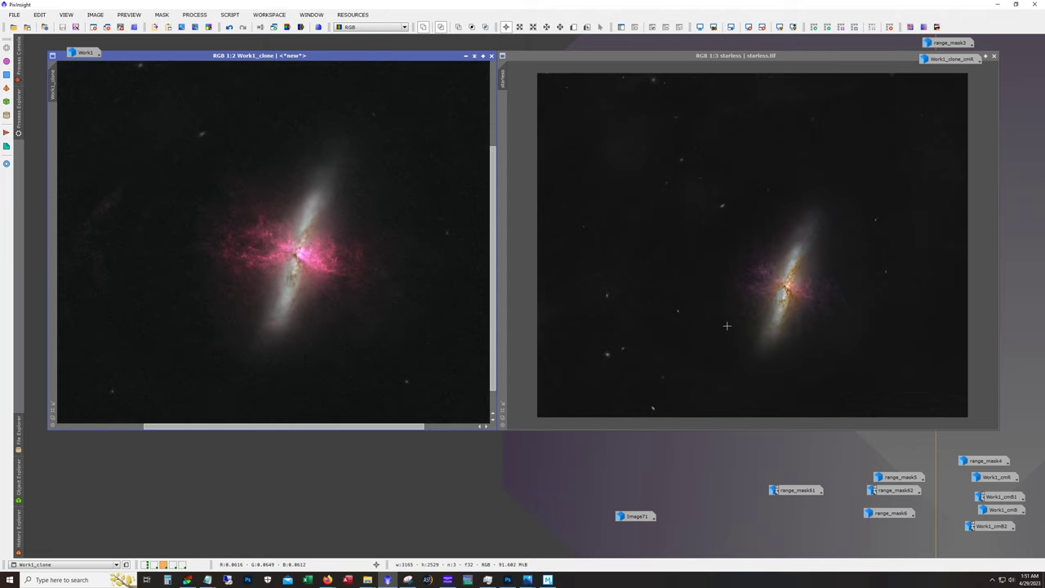
scroll(748, 315, "up", 2)
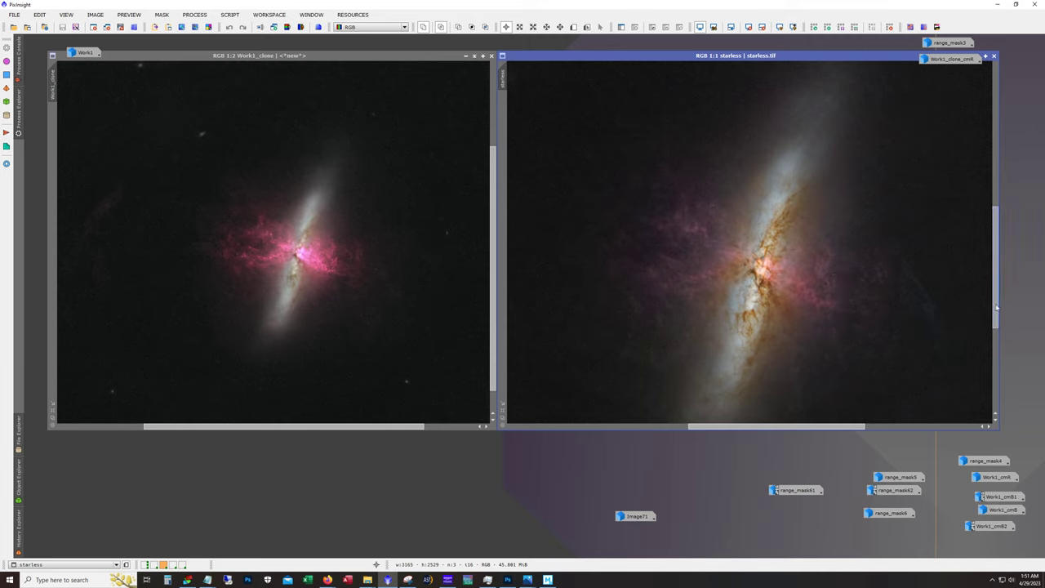
left_click_drag(997, 308, 994, 318)
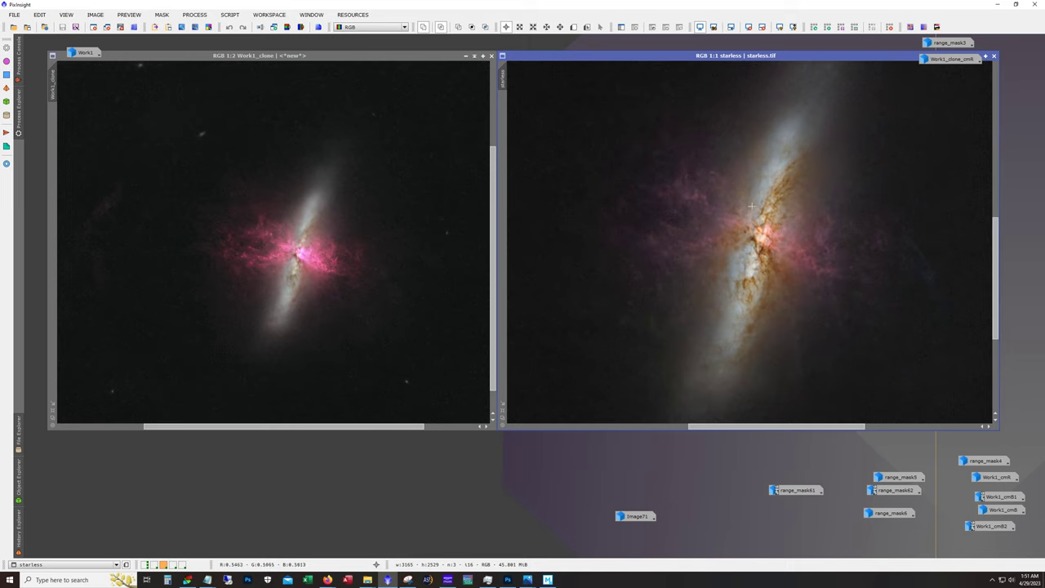
key("alt")
In the earlier workspace, open the starless4, Image74 and Image74_clone images
left_click(172, 564)
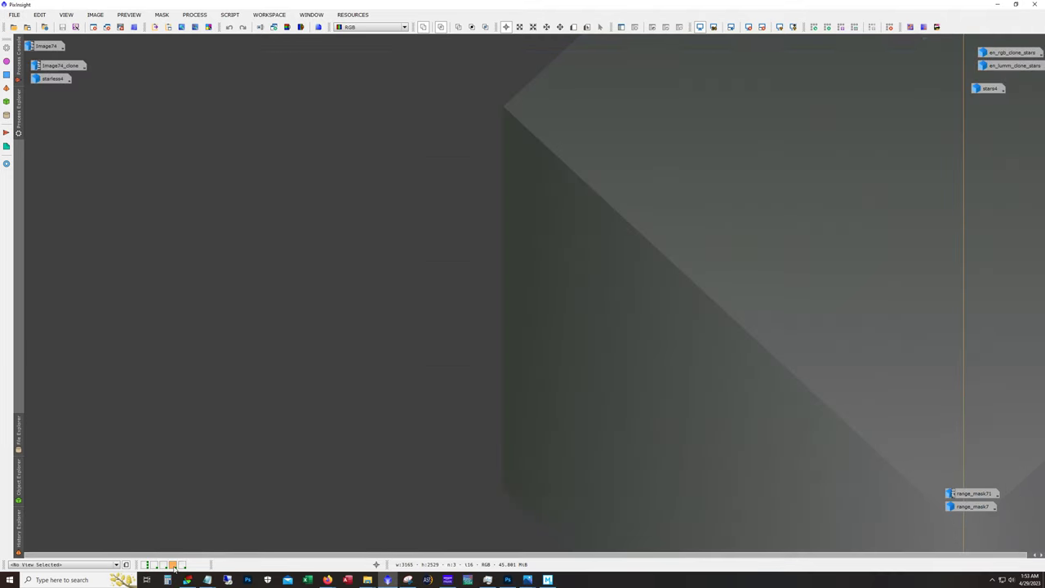
double_click(51, 79)
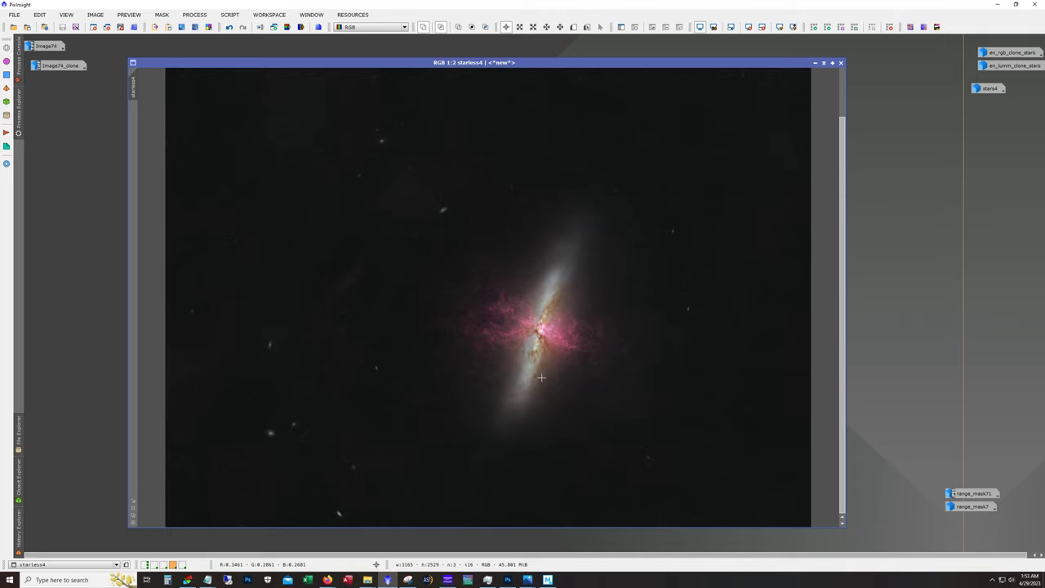
double_click(47, 45)
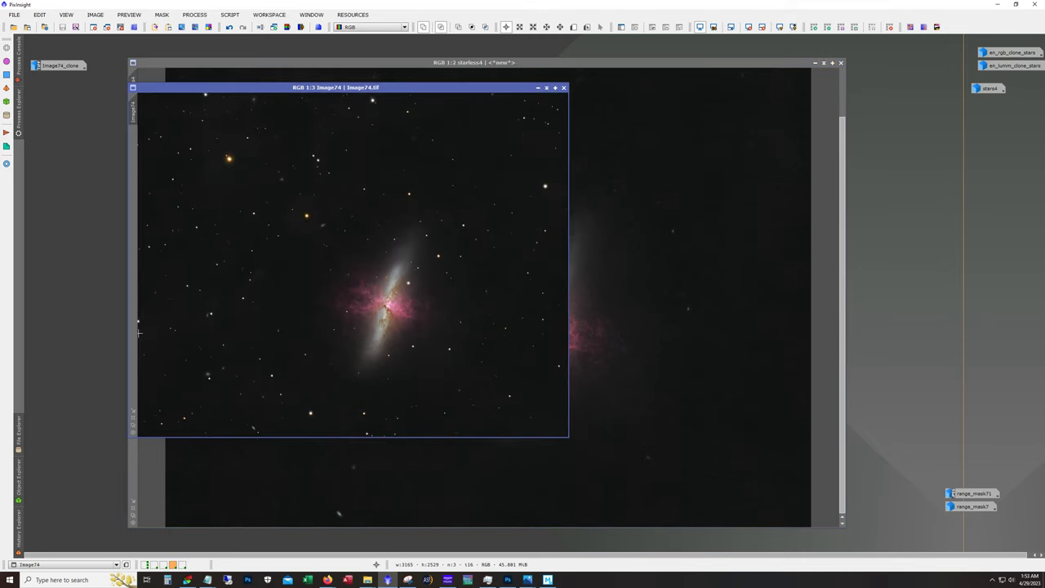
double_click(51, 65)
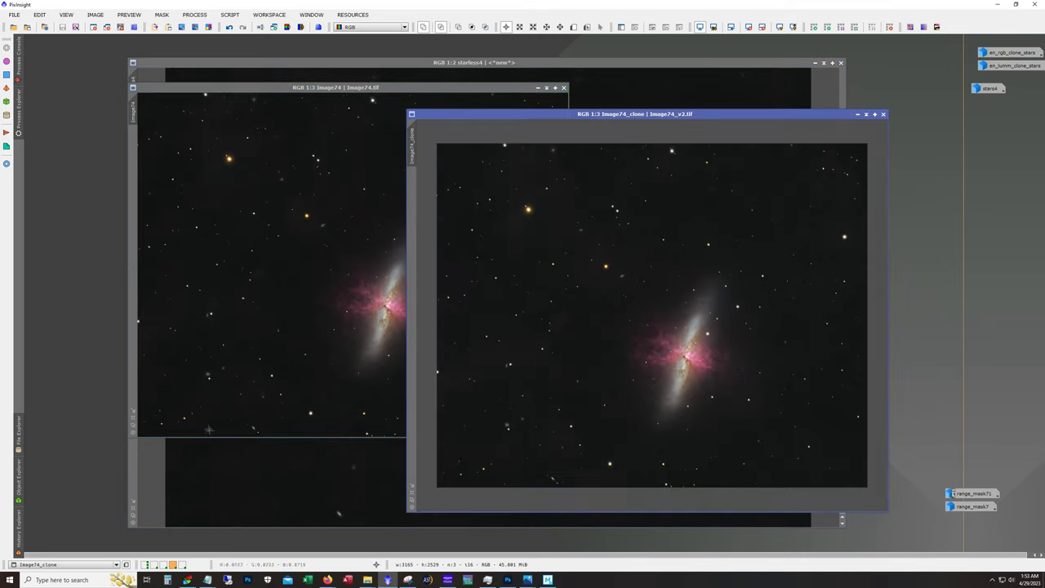
Move Image74_clone over the others, enlarge it to fill the workspace, and zoom in
left_click_drag(638, 114, 334, 49)
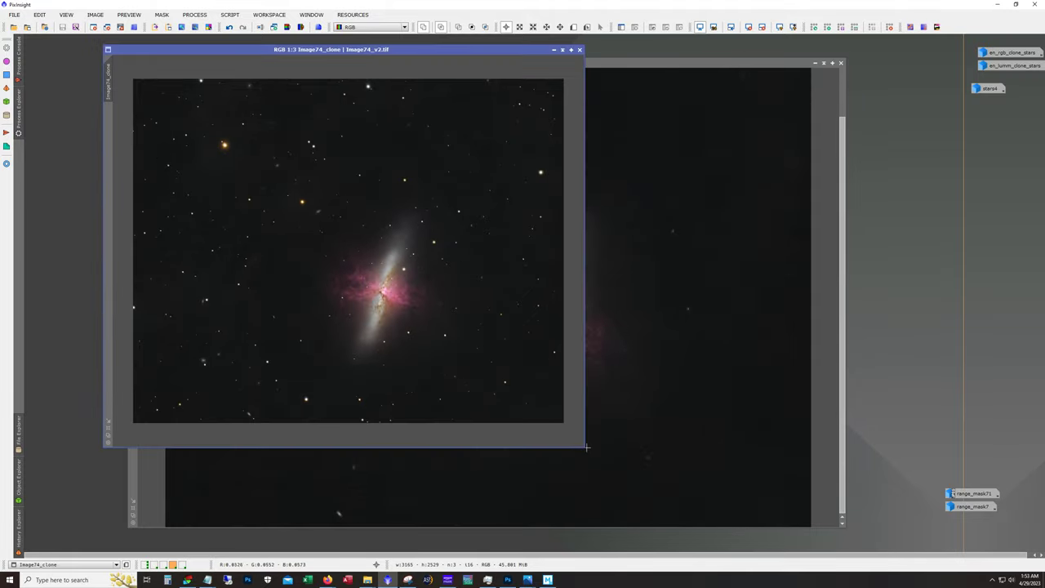
left_click_drag(585, 446, 913, 547)
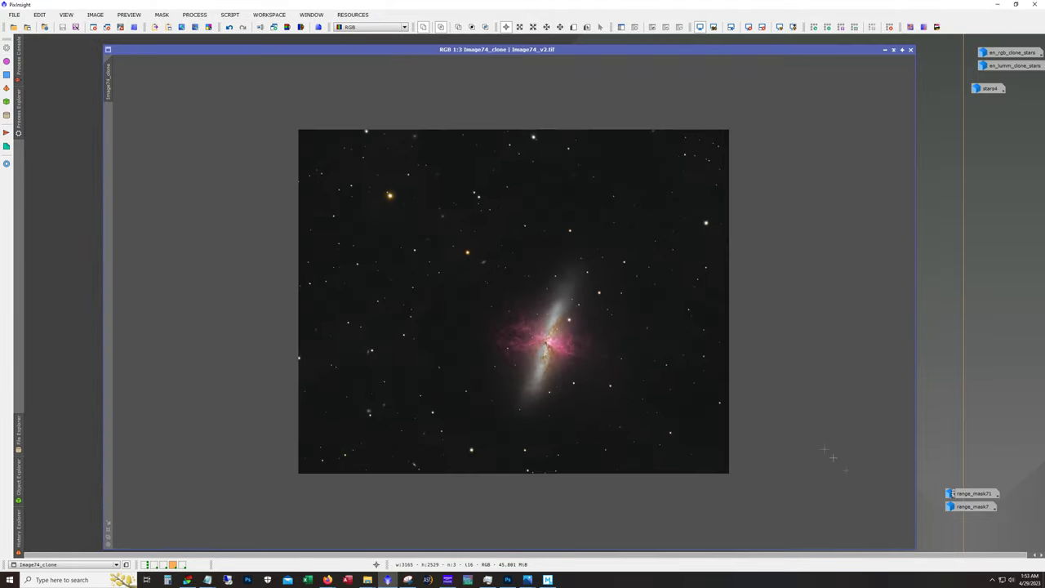
scroll(775, 417, "up", 1)
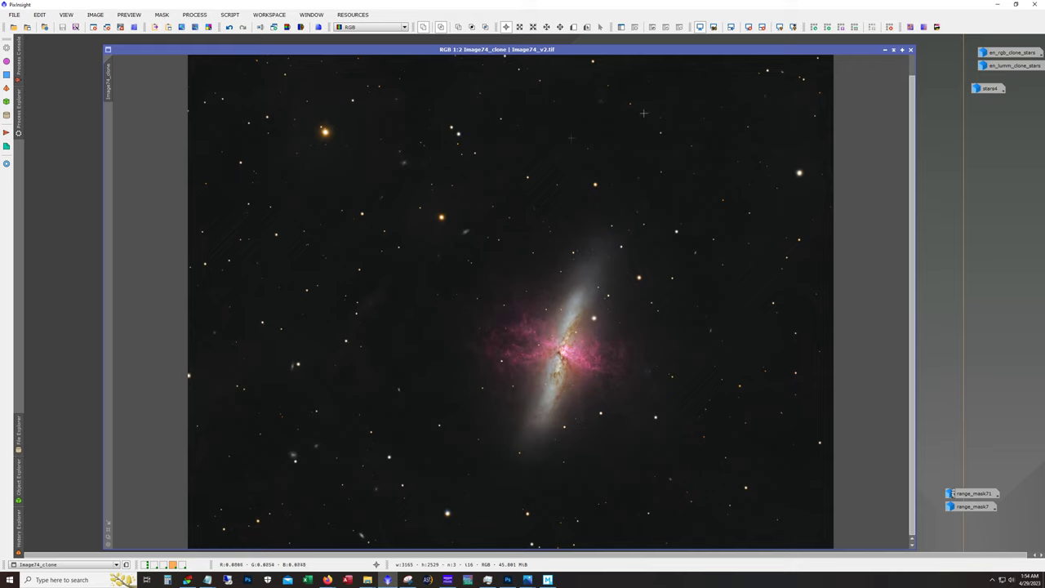
On the Image82_clone workspace, compare the last step via undo/redo, then list all processes
left_click(181, 564)
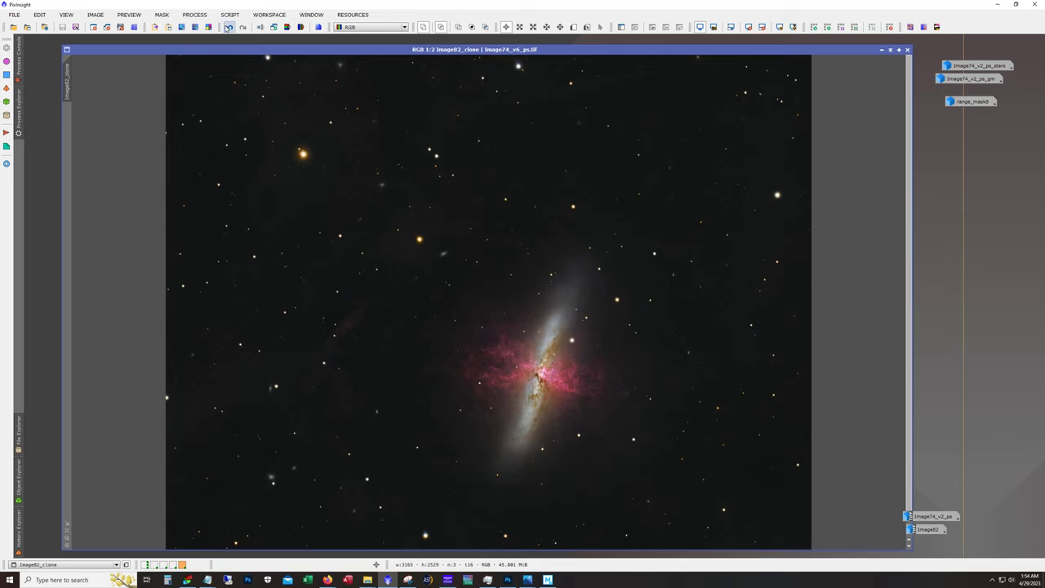
left_click(229, 27)
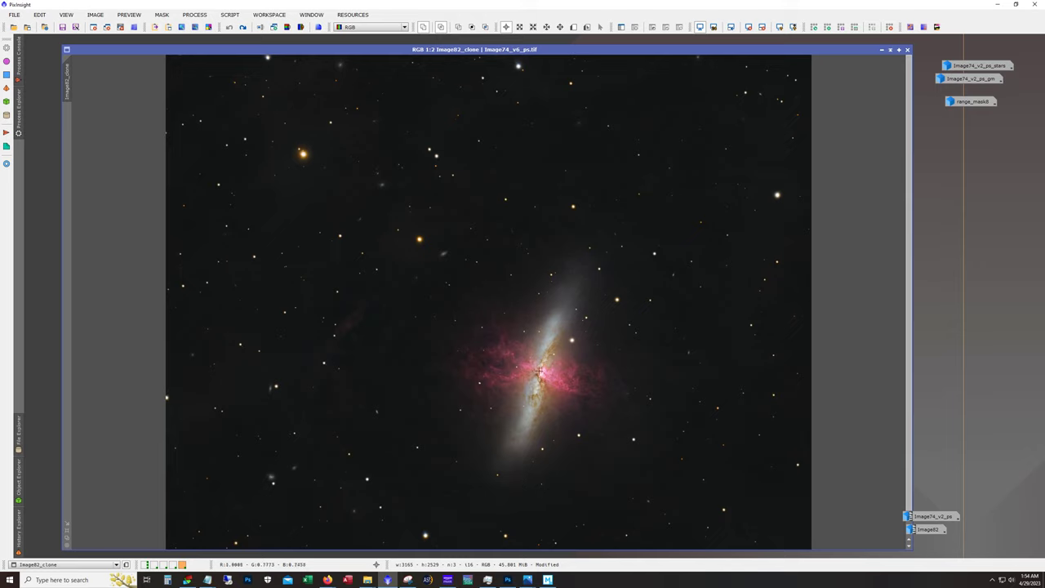
left_click(242, 27)
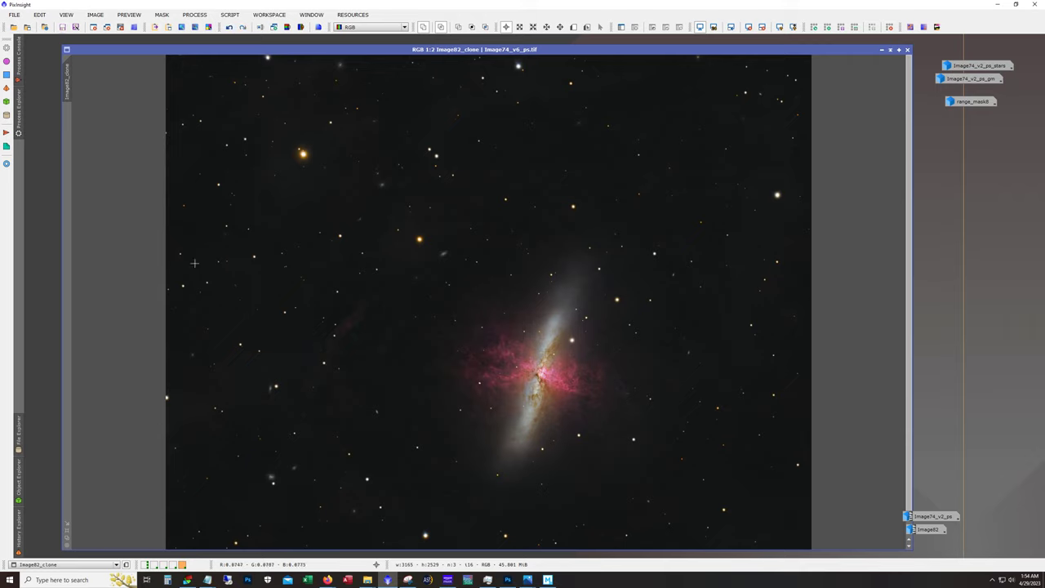
left_click(194, 14)
Launch HDRMultiscaleTransform beside the galaxy with 7 layers, targeting Image82_clone
mouse_move(206, 26)
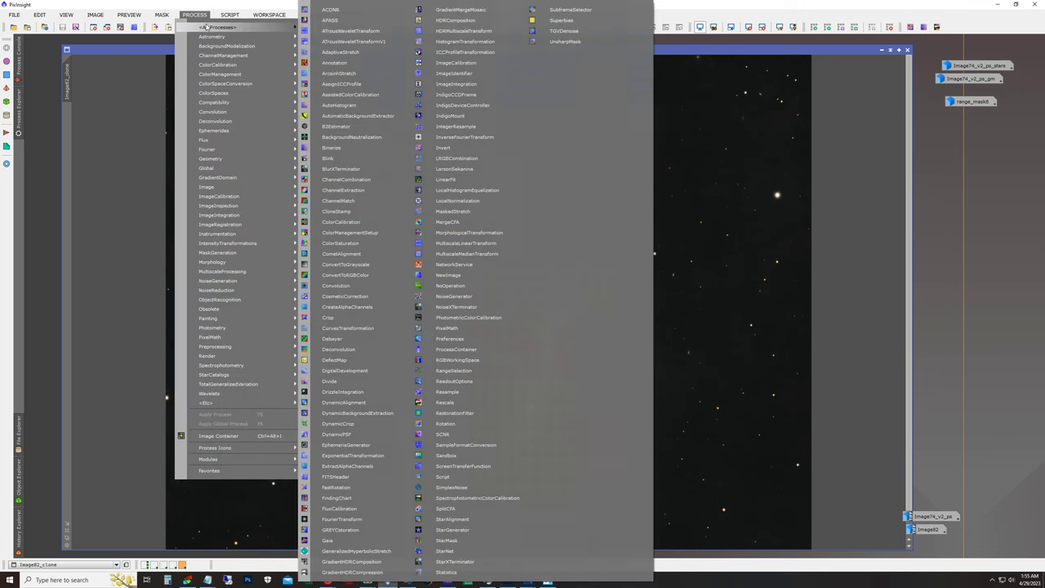
left_click(464, 31)
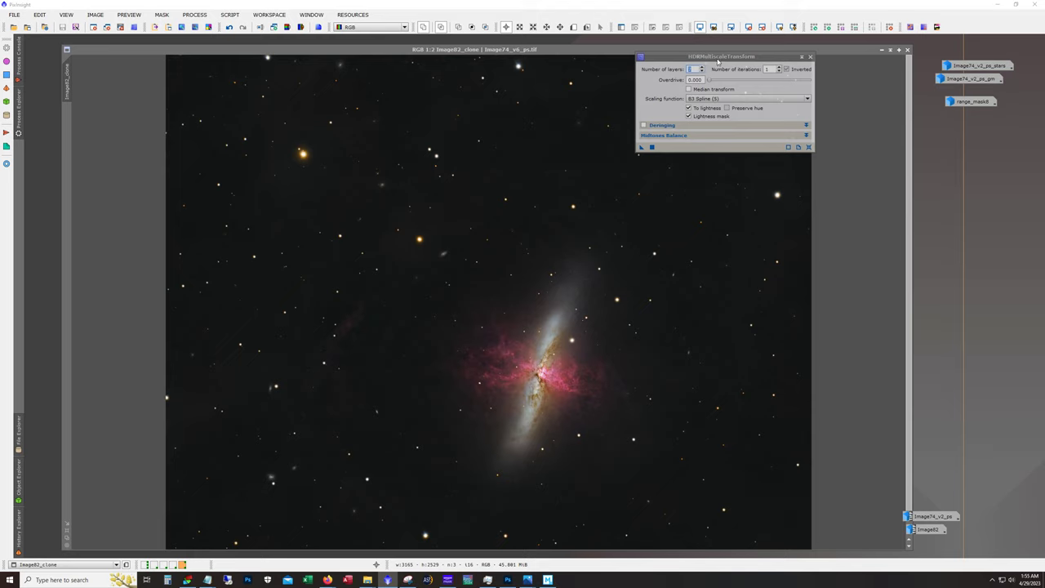
left_click_drag(717, 62, 766, 130)
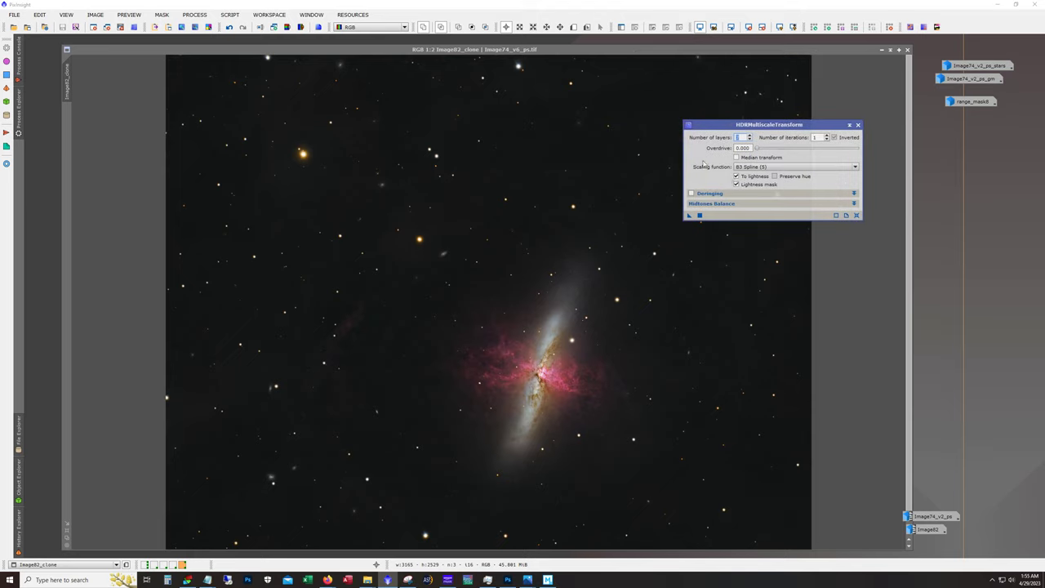
type("7")
left_click(500, 365)
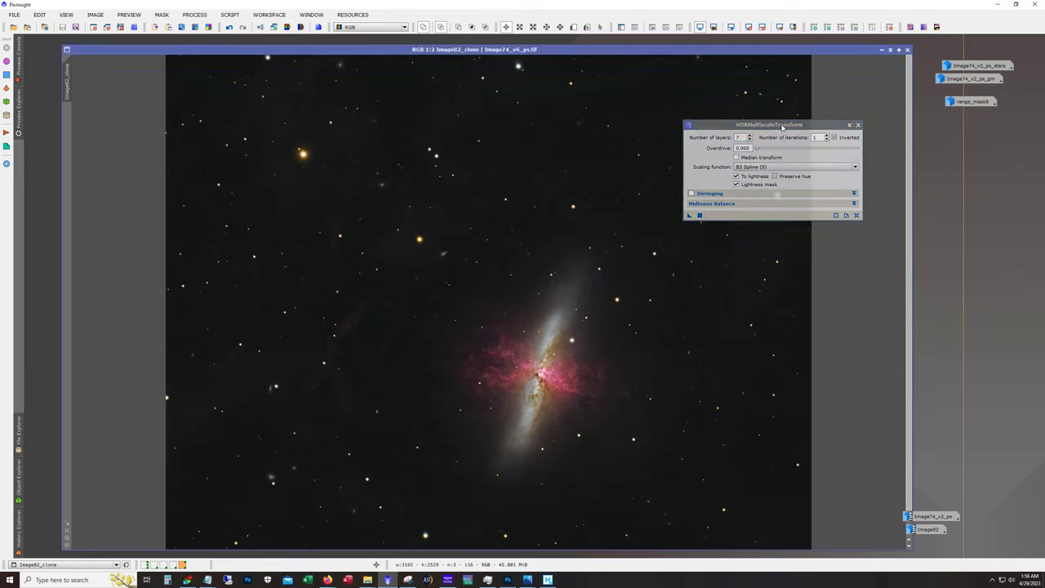
left_click_drag(782, 129, 792, 125)
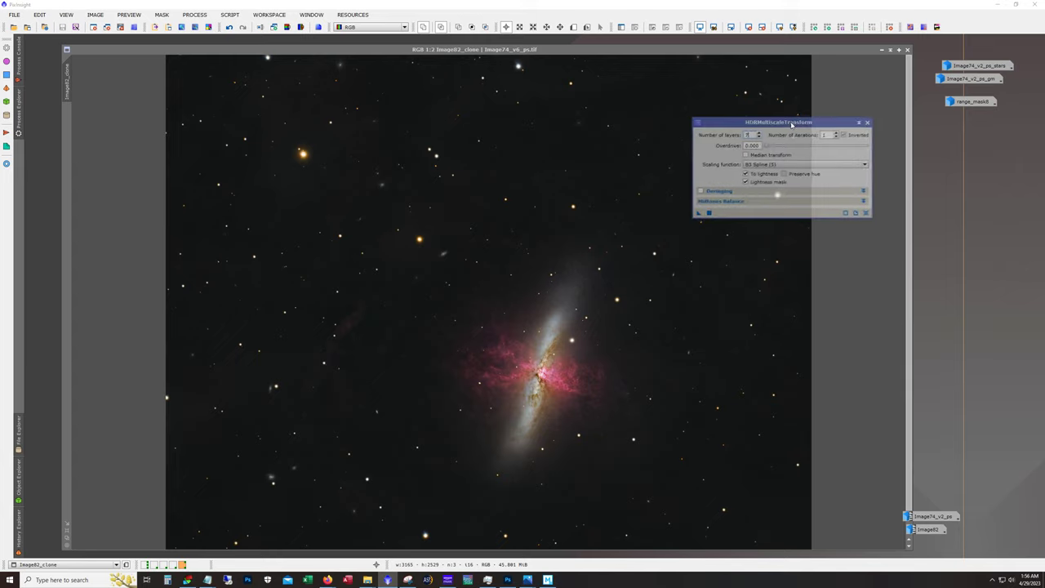
left_click(229, 27)
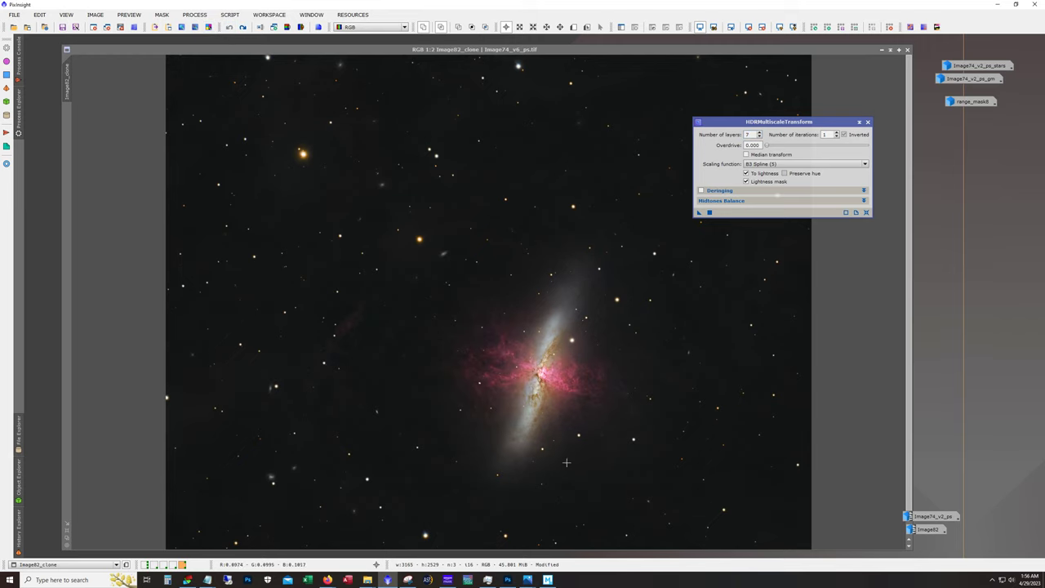
scroll(567, 462, "up", 1)
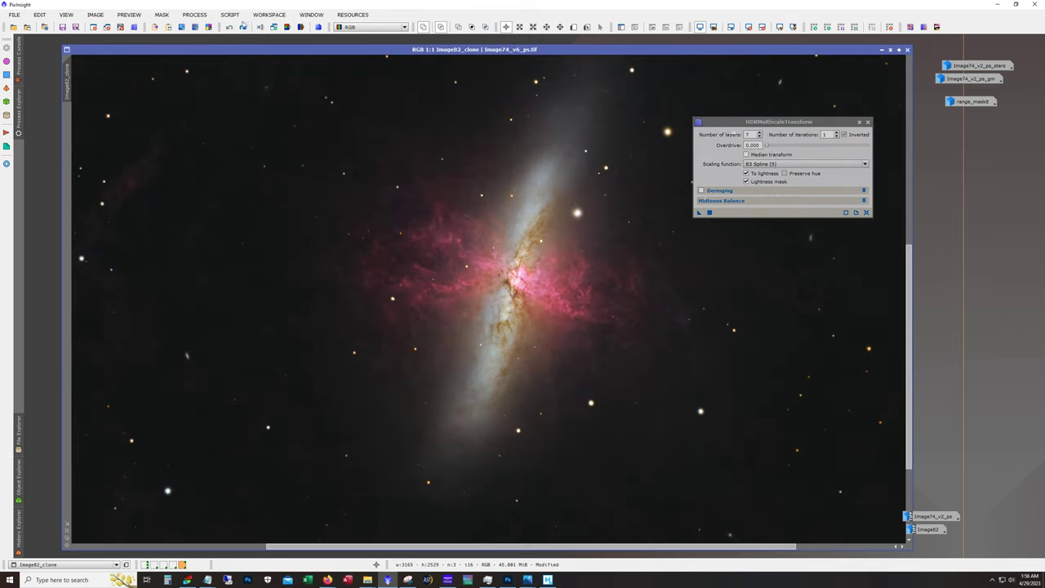
left_click(242, 27)
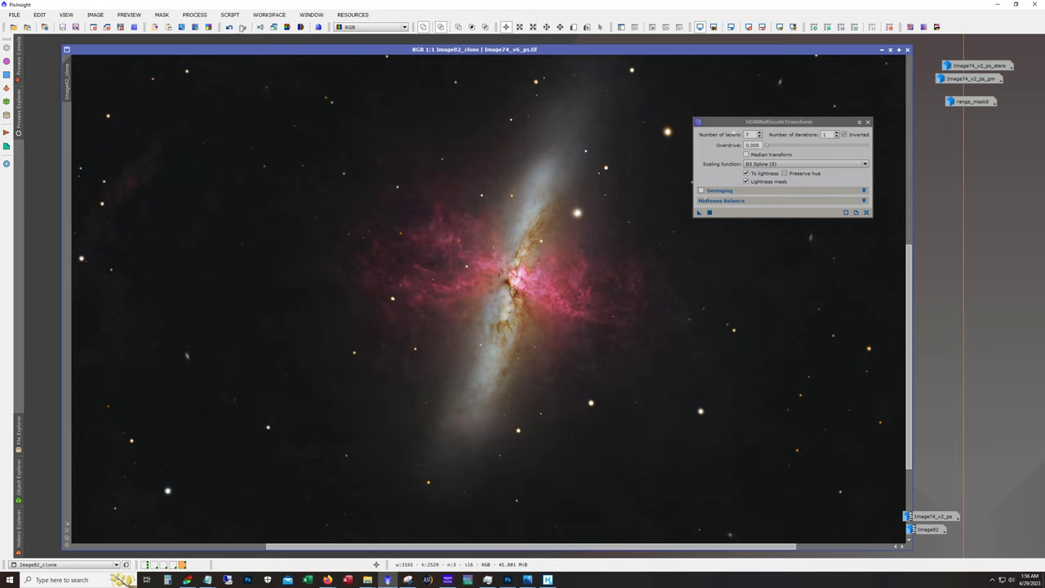
left_click(230, 27)
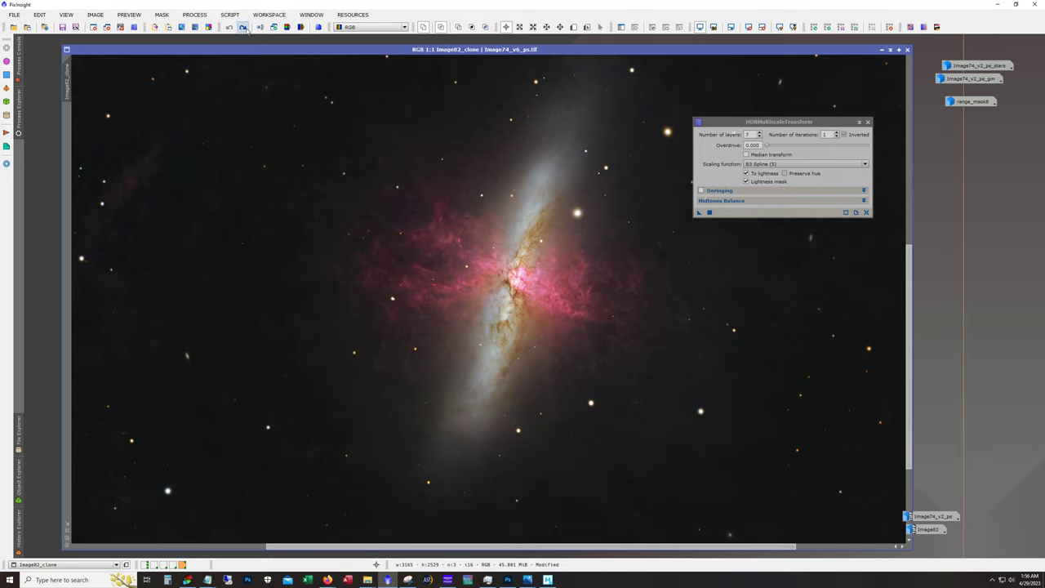
left_click(242, 27)
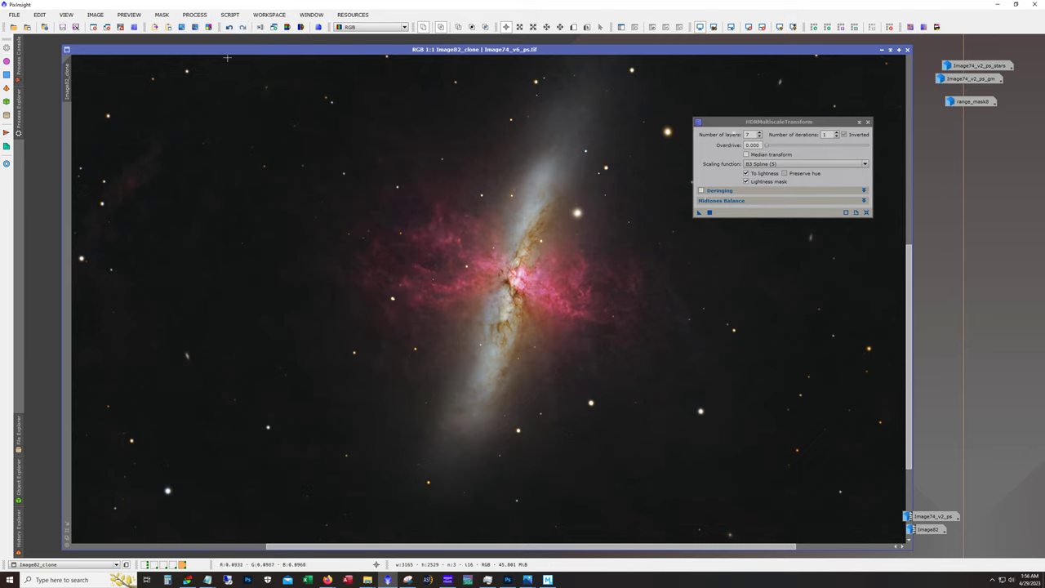
left_click(230, 27)
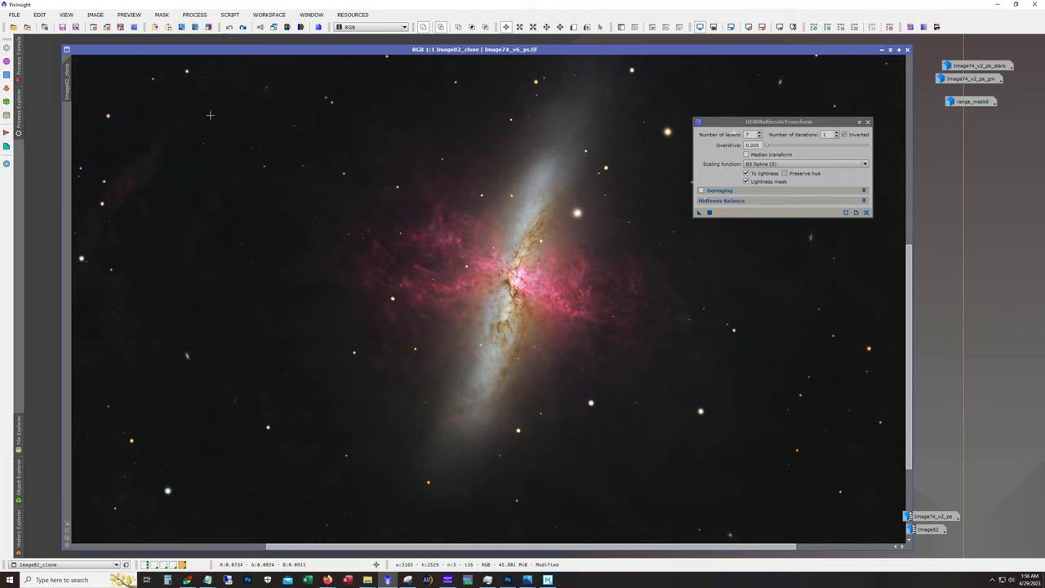
left_click(243, 27)
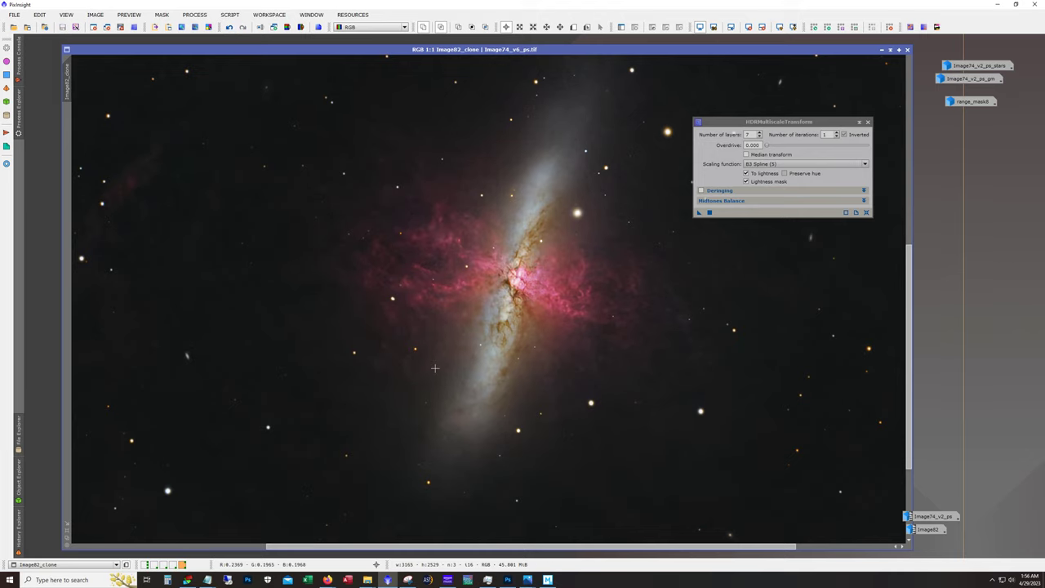
scroll(361, 379, "down", 1)
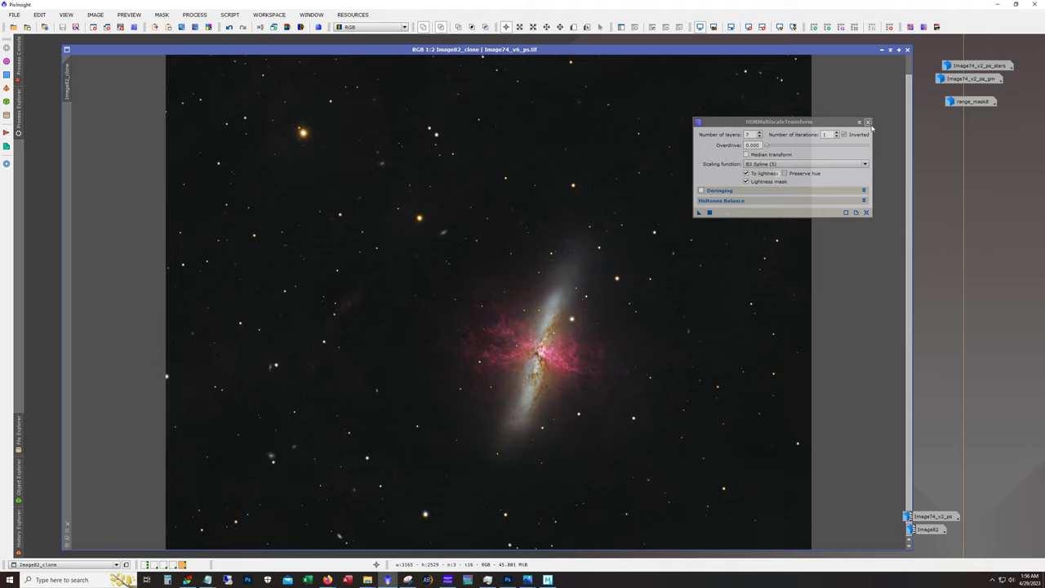
left_click(868, 122)
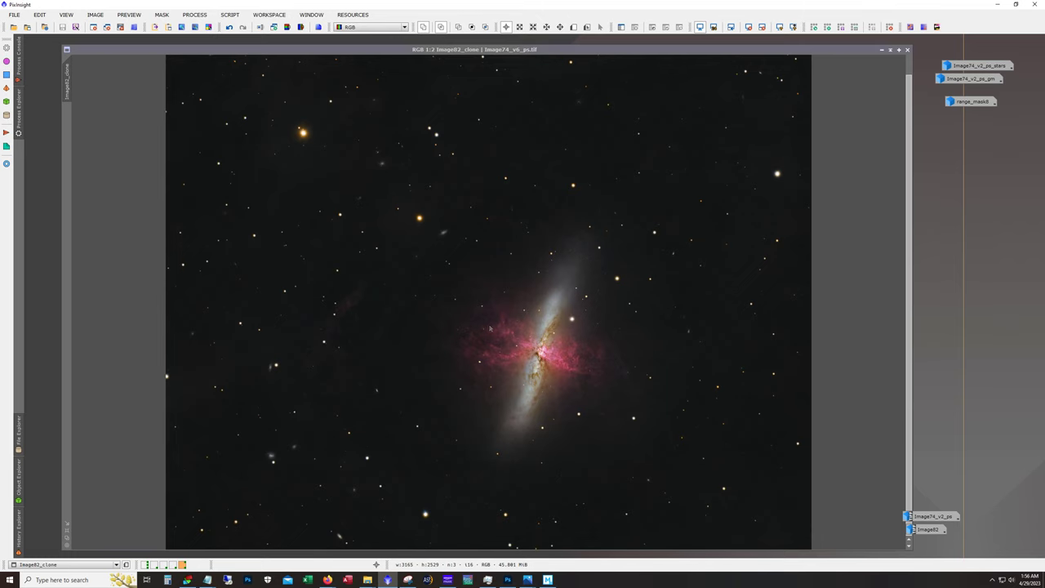
Zoom and pan around the final M82 image to inspect the core and Ha filaments
scroll(491, 328, "up", 1)
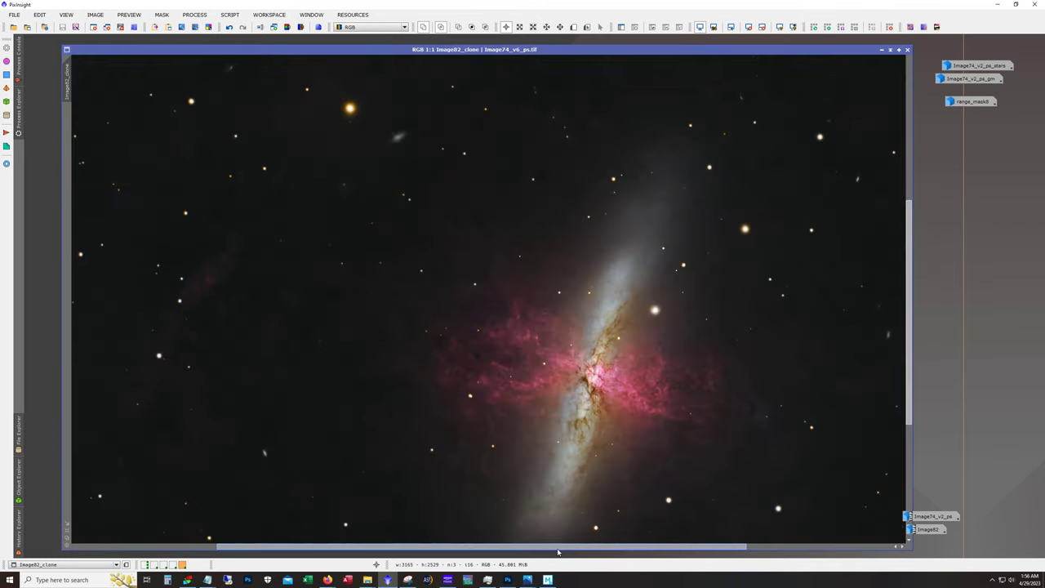
left_click_drag(559, 547, 523, 548)
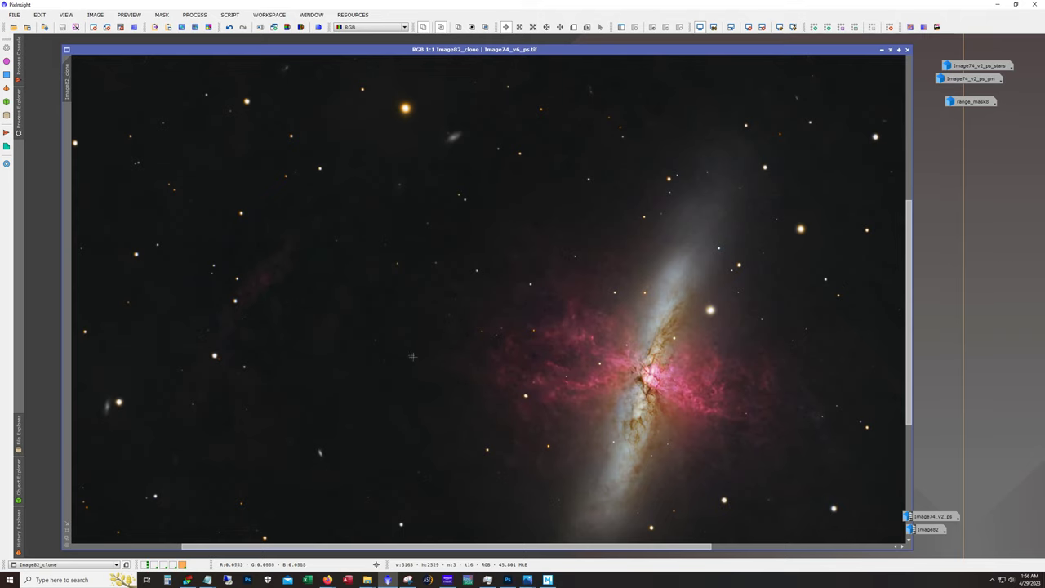
scroll(394, 388, "down", 1)
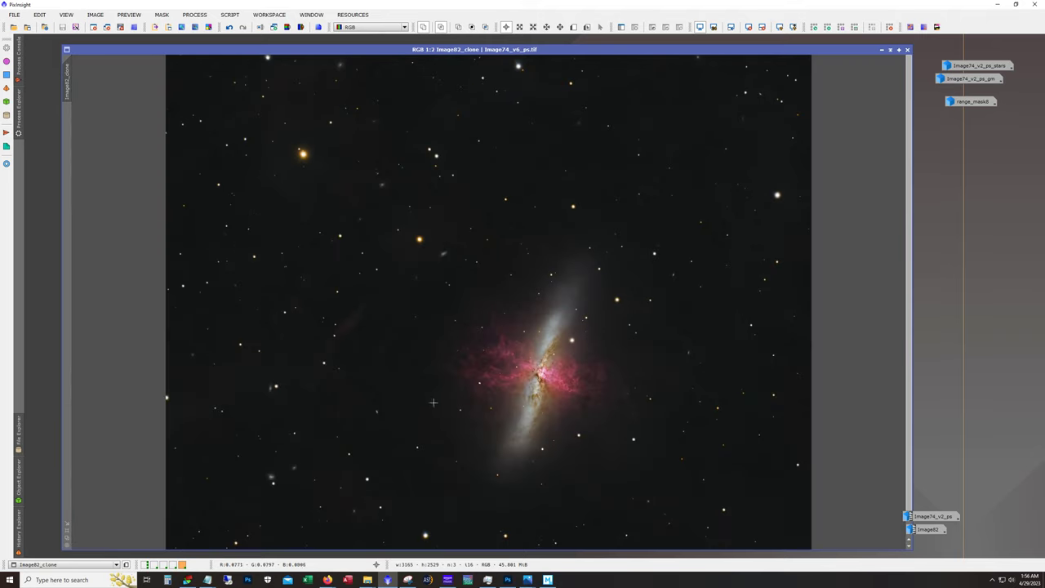